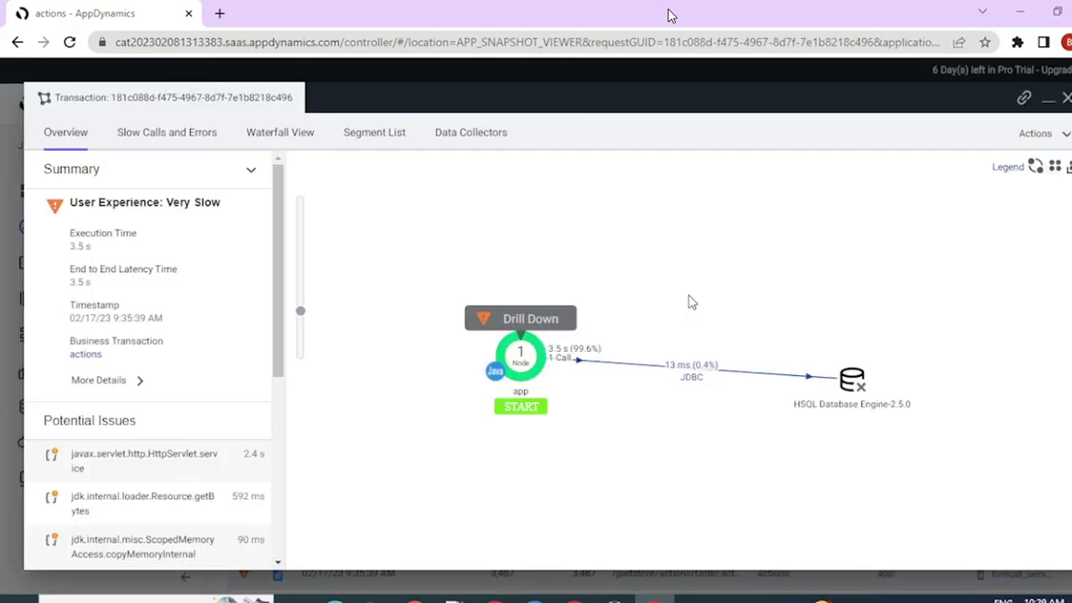
- Drill down into the app node's call graph and expand StripesDispatcher:service and its invokeEventHandler:278 call
click(533, 320)
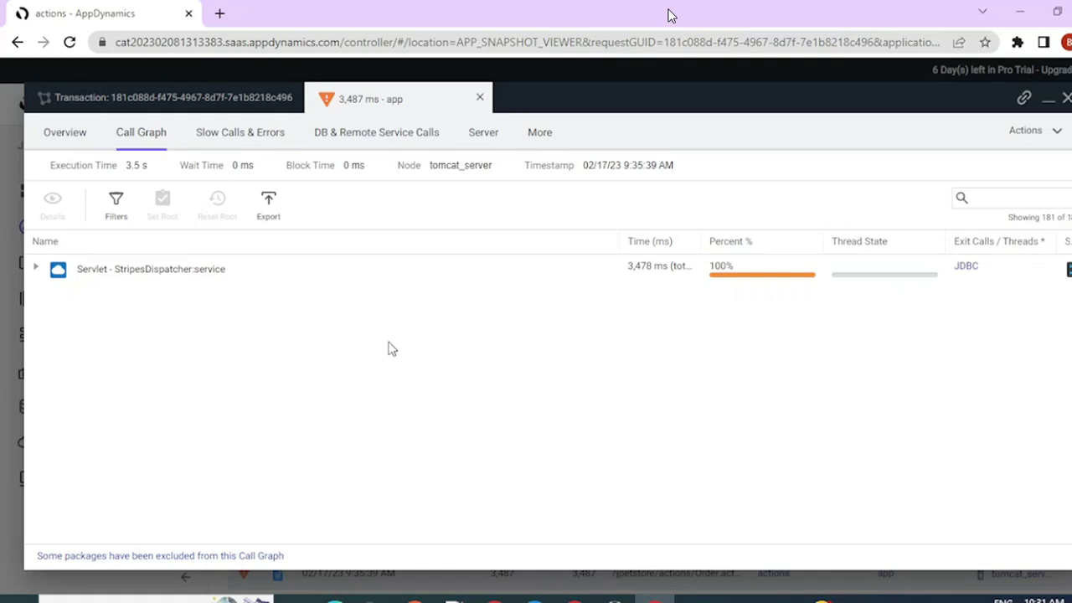
click(36, 269)
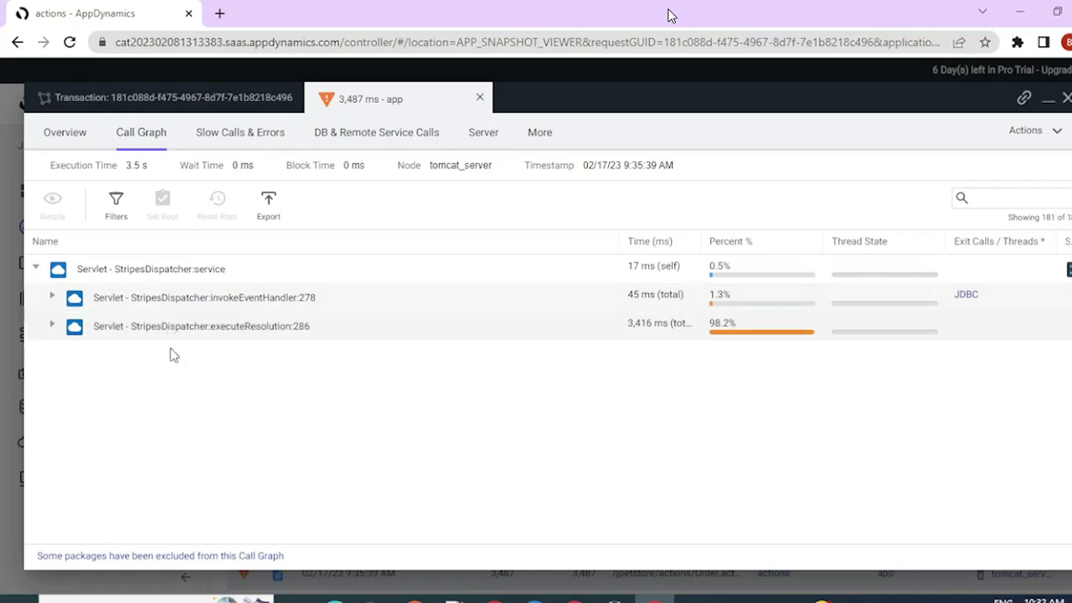
click(51, 298)
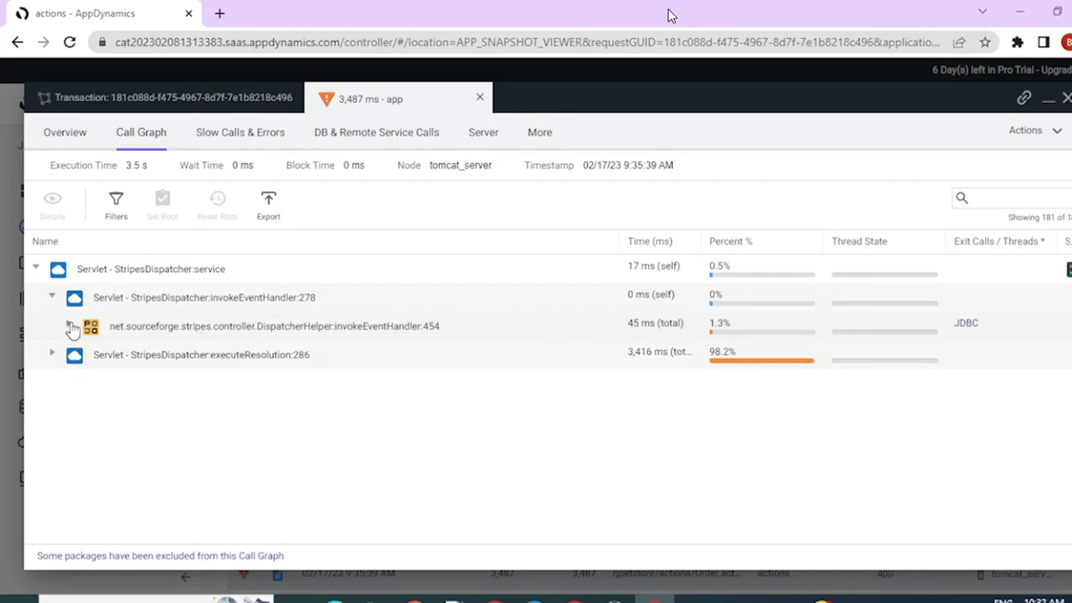
click(652, 326)
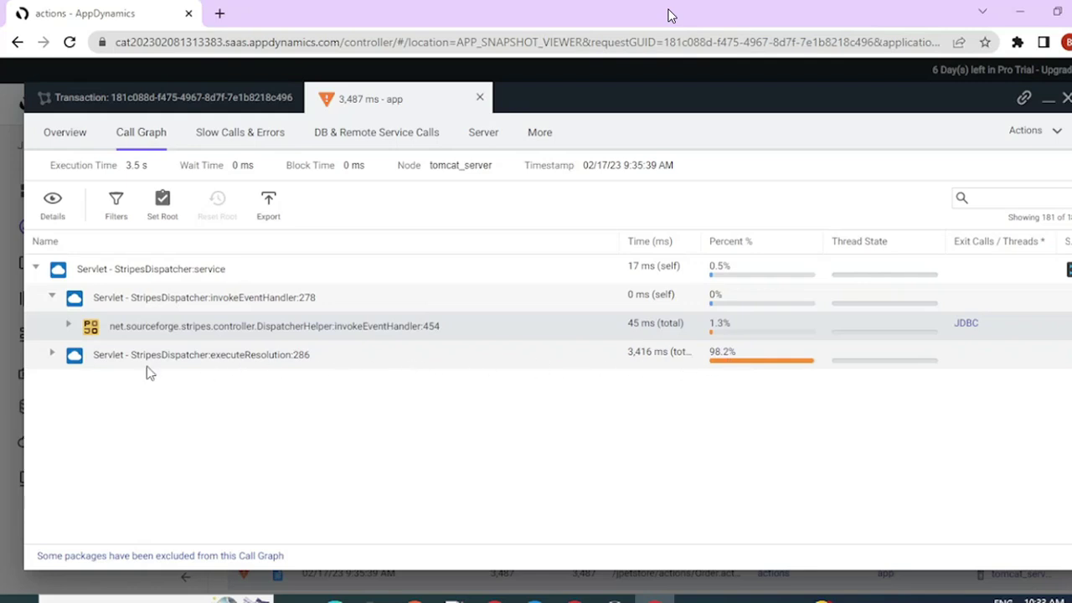
- Expand the executeResolution:286 branch level by level through HttpCacheInterceptor:intercept:103 and ExecutionContext:proceed:176 to trace the slow calls
click(52, 353)
click(69, 382)
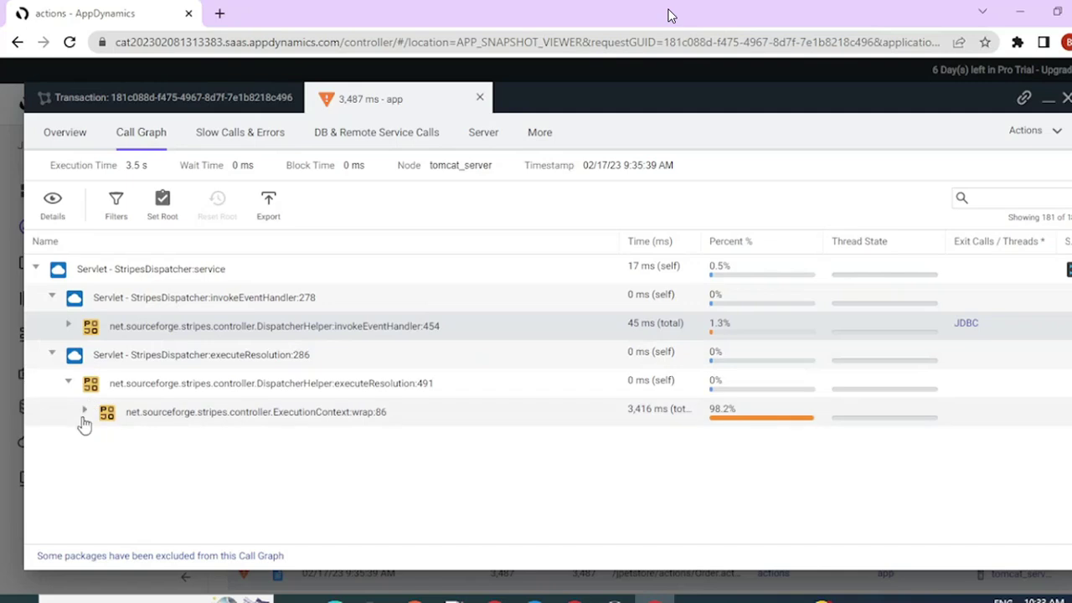
click(84, 410)
click(100, 438)
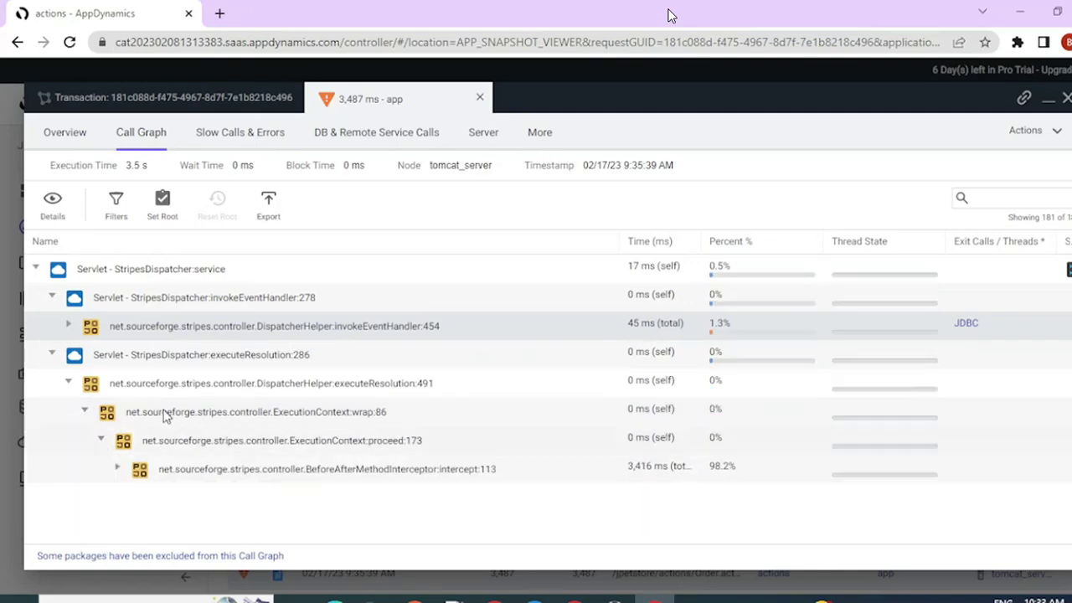
click(117, 468)
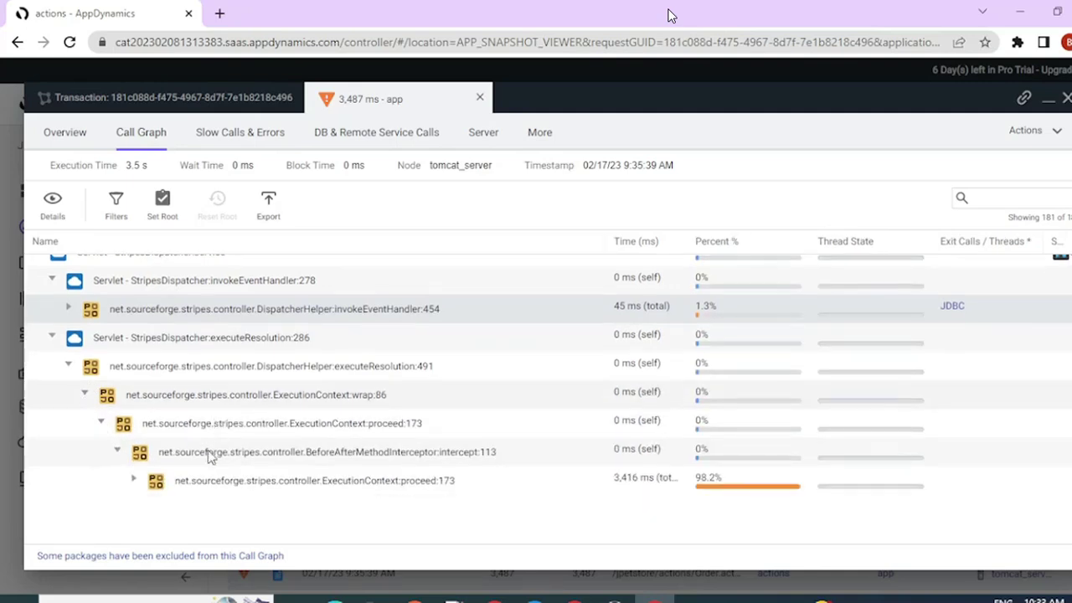
click(134, 480)
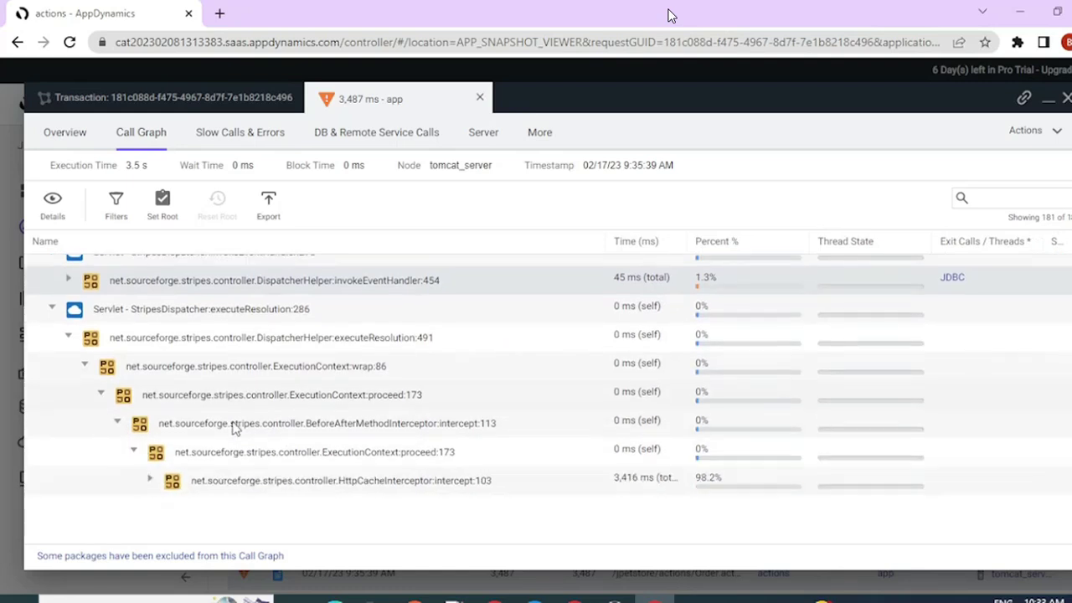
click(150, 480)
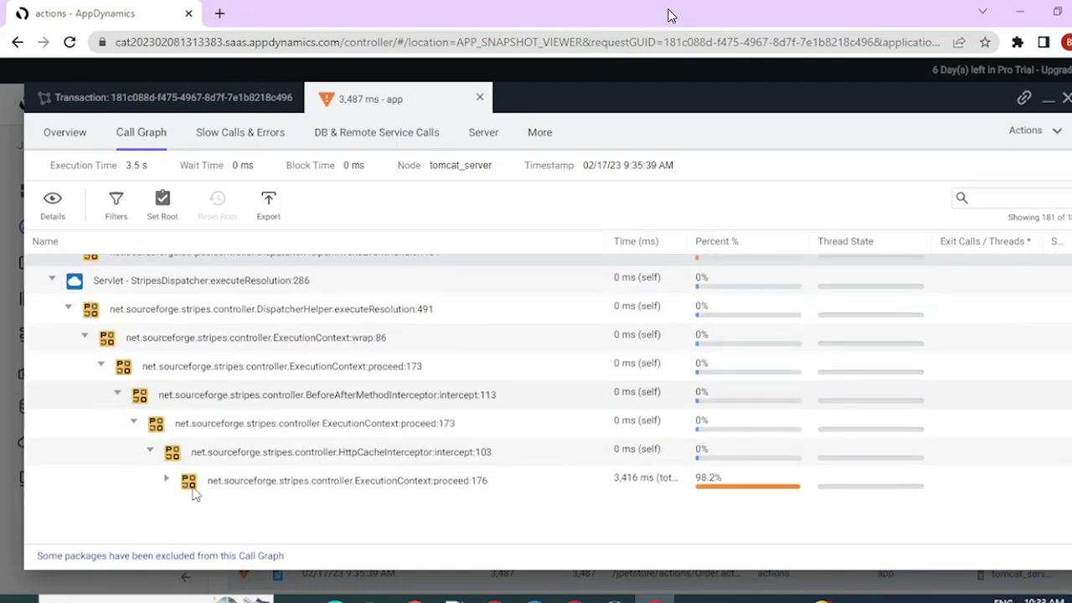
click(164, 479)
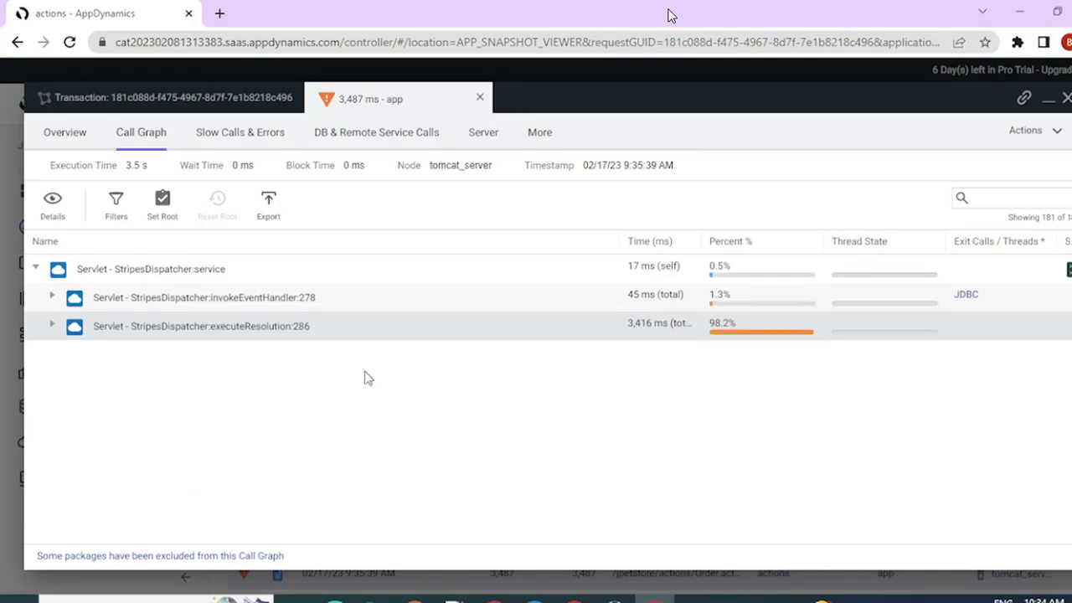
- Set StripesDispatcher:executeResolution:286 as the call graph root and expand its calls down to HTTPServlet:service:779
right_click(186, 326)
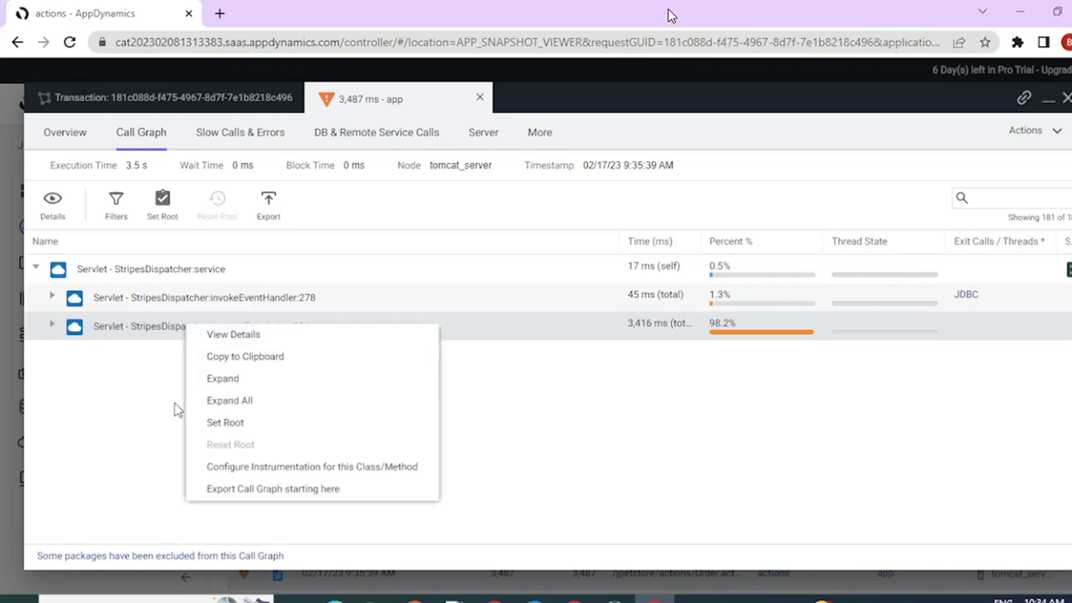
click(216, 426)
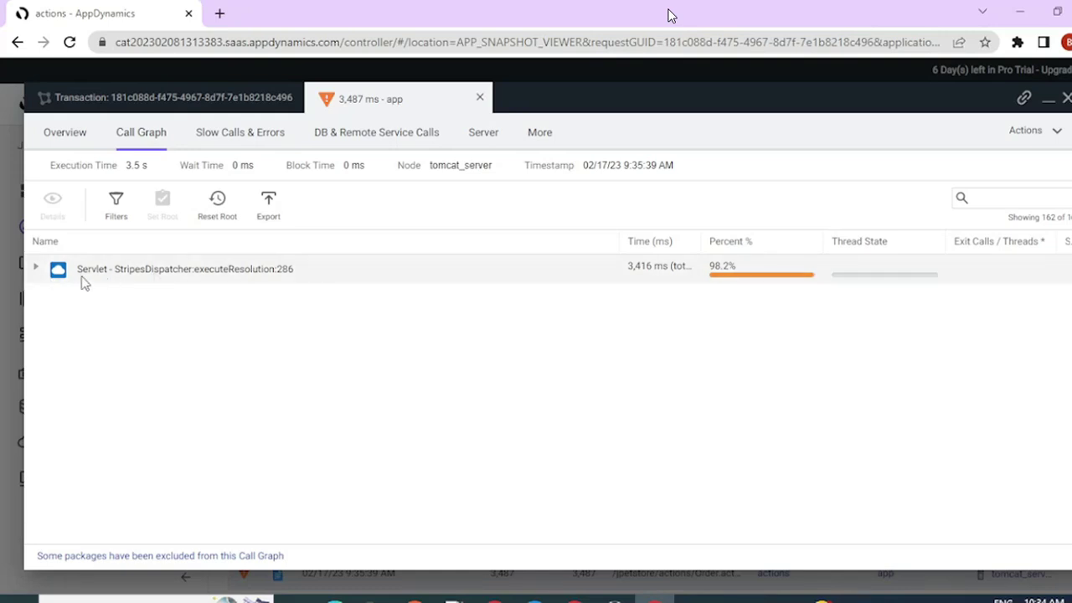
click(35, 268)
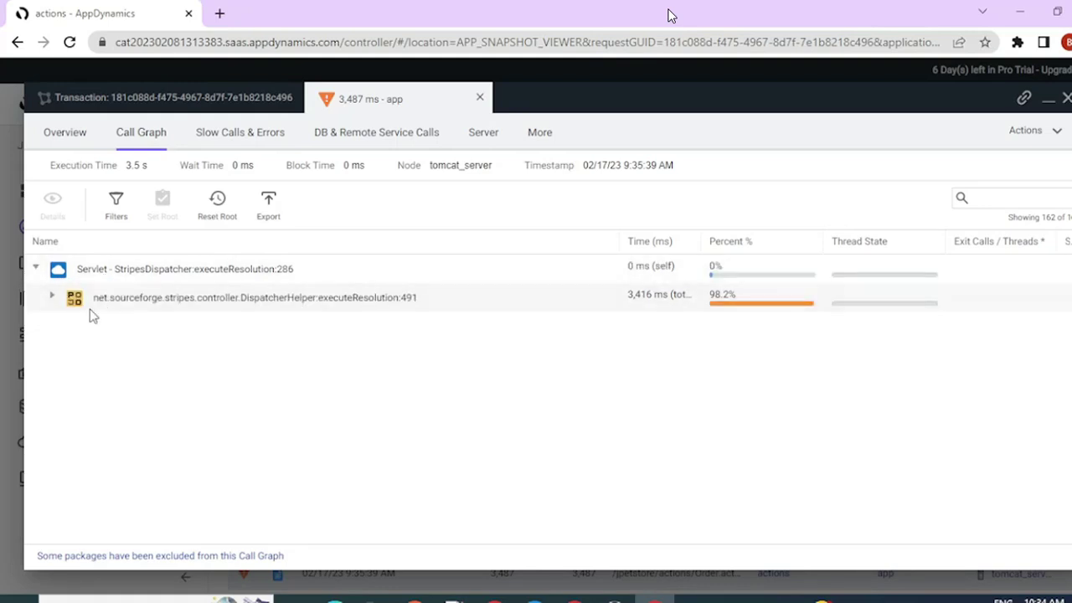
click(53, 298)
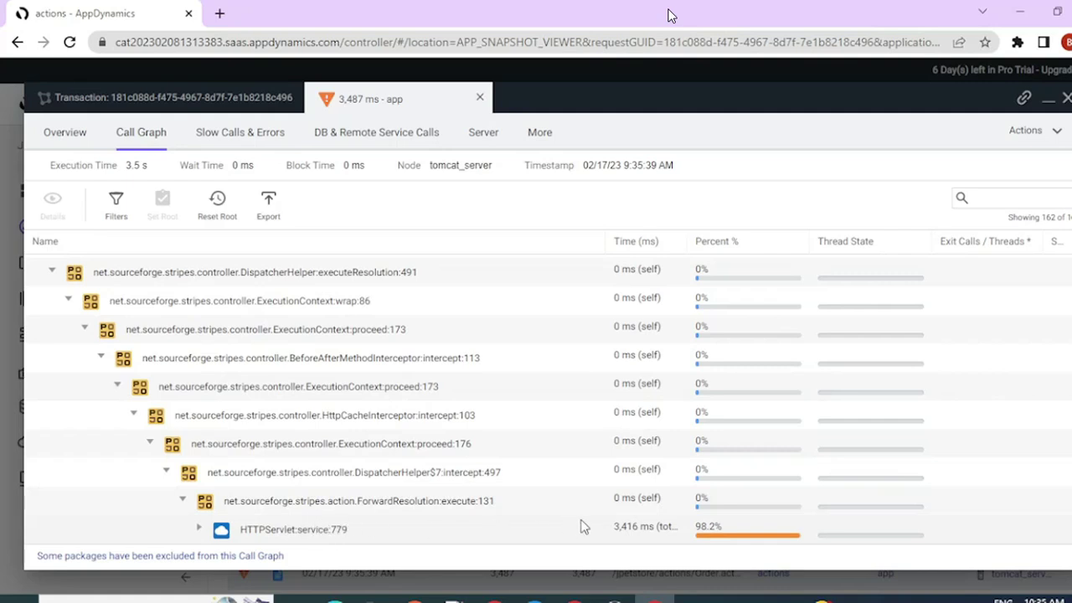
- Set HTTPServlet:service:779 as the call graph root, expand it and examine the time spent in its child calls
right_click(327, 534)
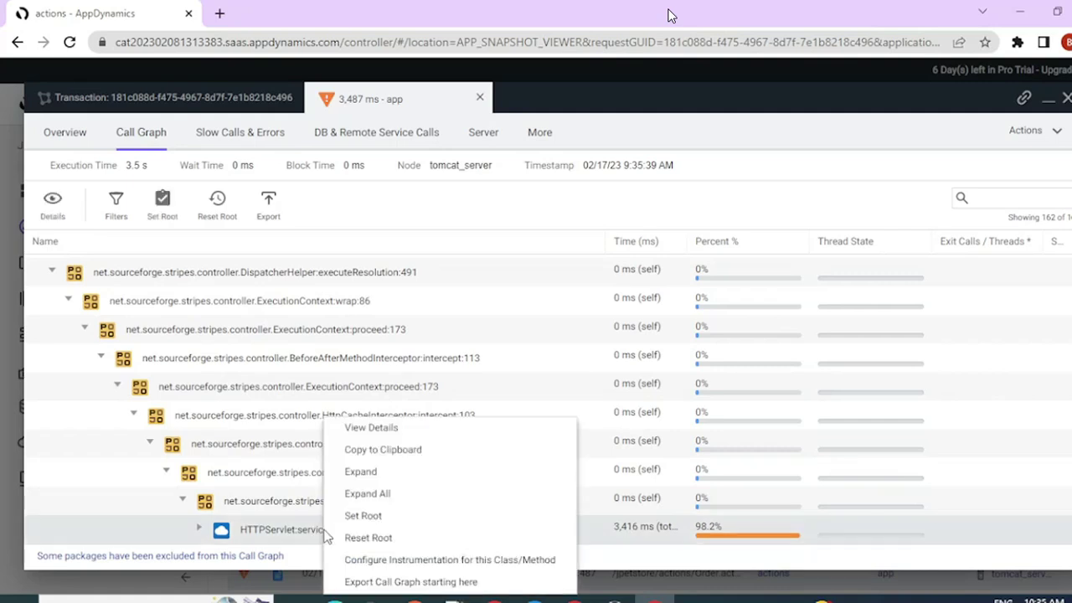
click(329, 538)
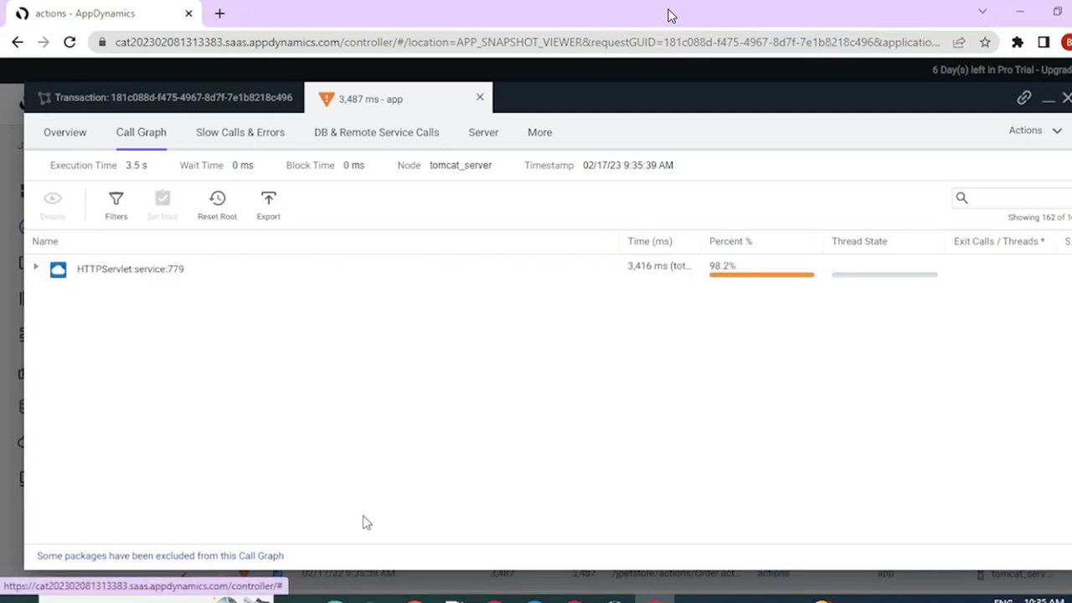
click(34, 269)
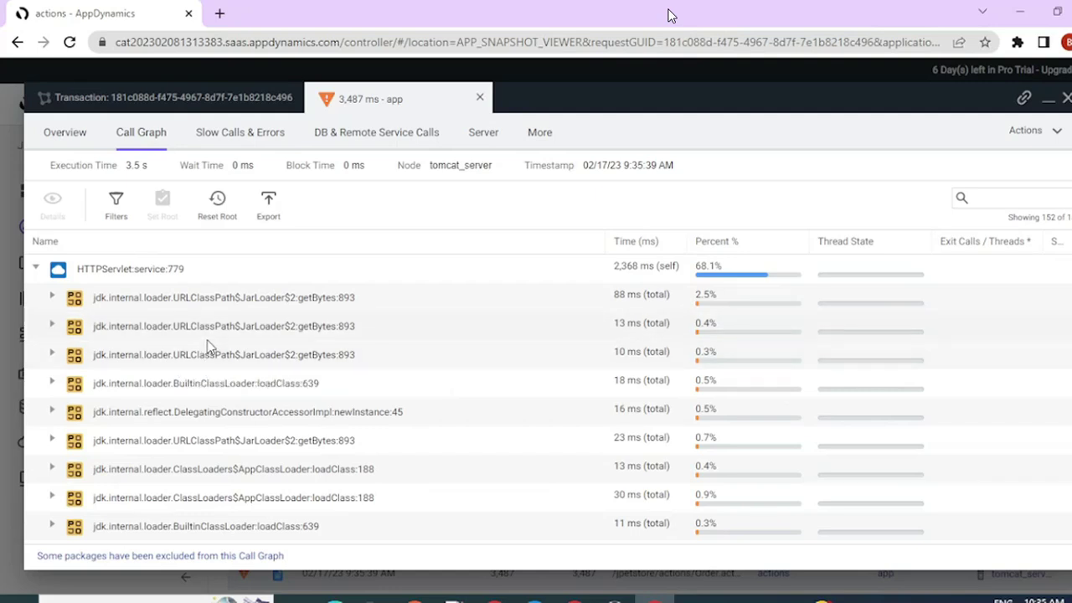
click(186, 352)
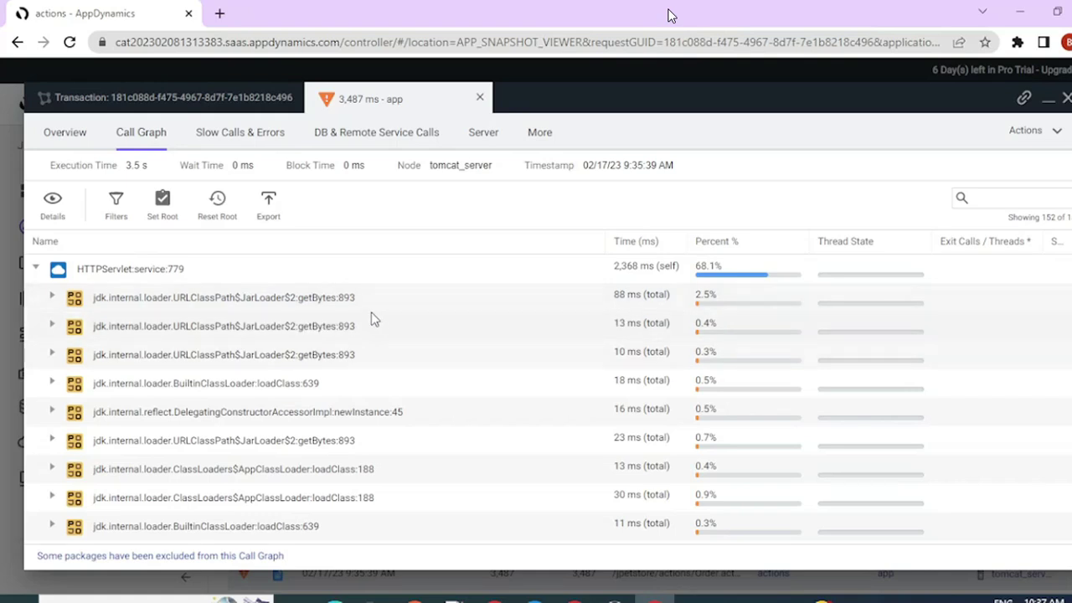
scroll(439, 385, down, 10)
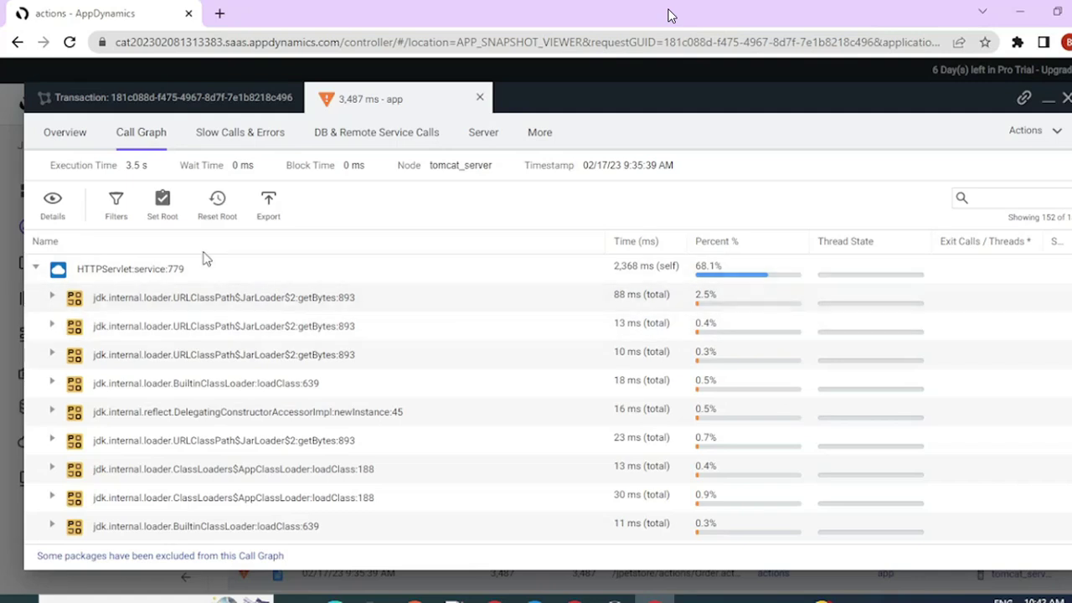
- Reset the call graph root and expand StripesDispatcher:service
click(217, 206)
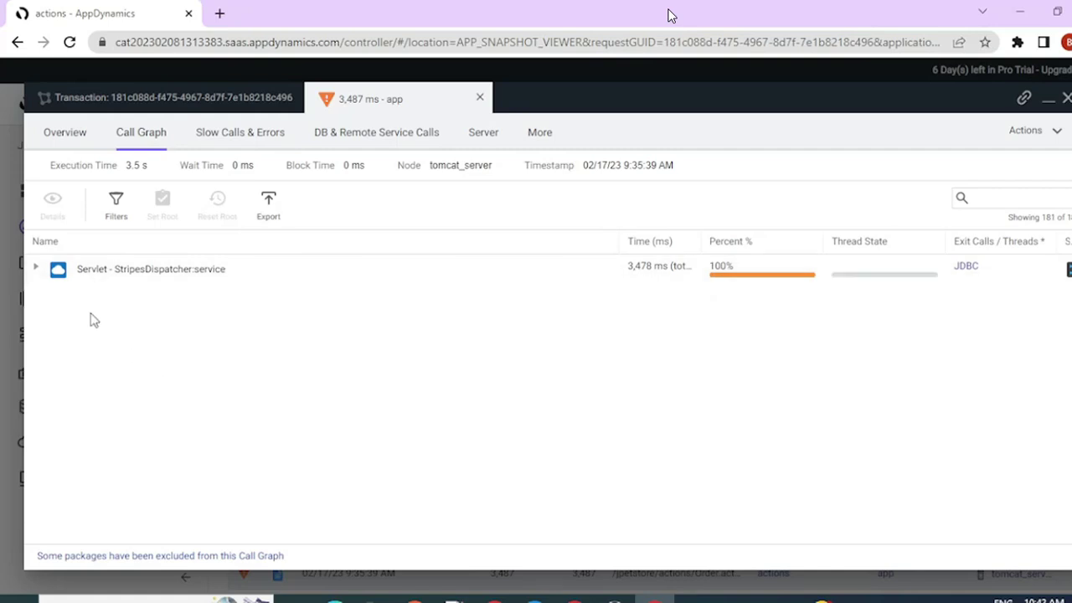
click(26, 265)
click(34, 267)
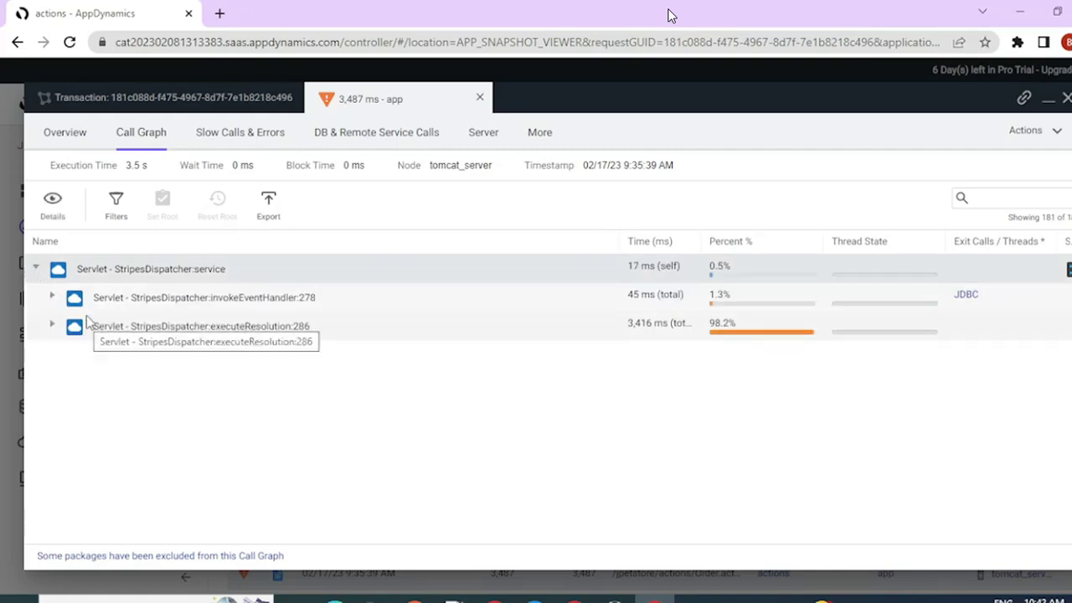
- Start configuring a Method Invocation Data Collector for DispatcherHelper:executeResolution:491 beneath StripesDispatcher:executeResolution:286
right_click(160, 305)
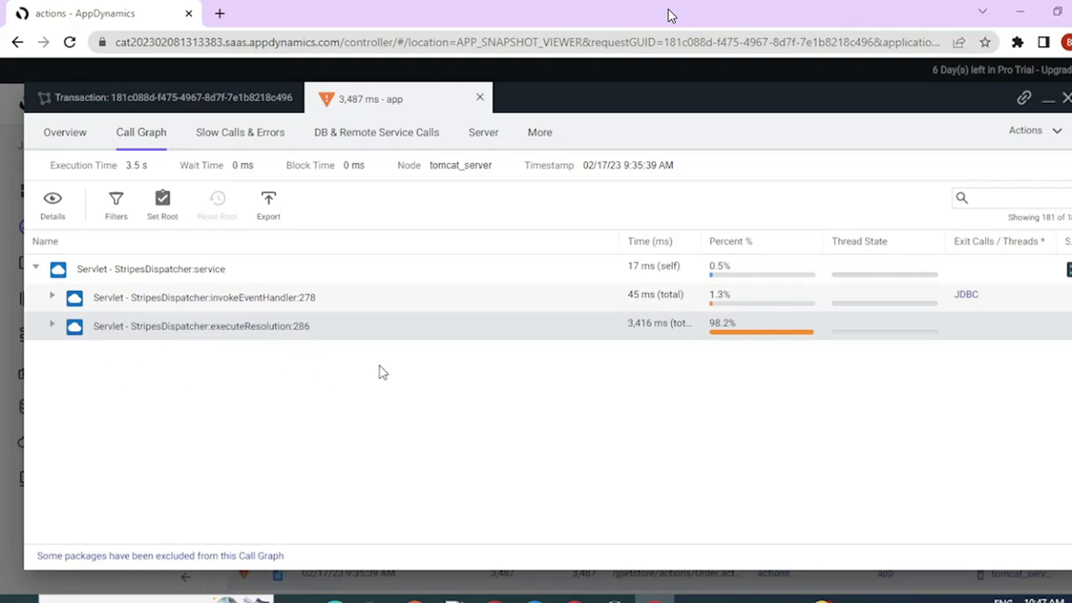
click(51, 325)
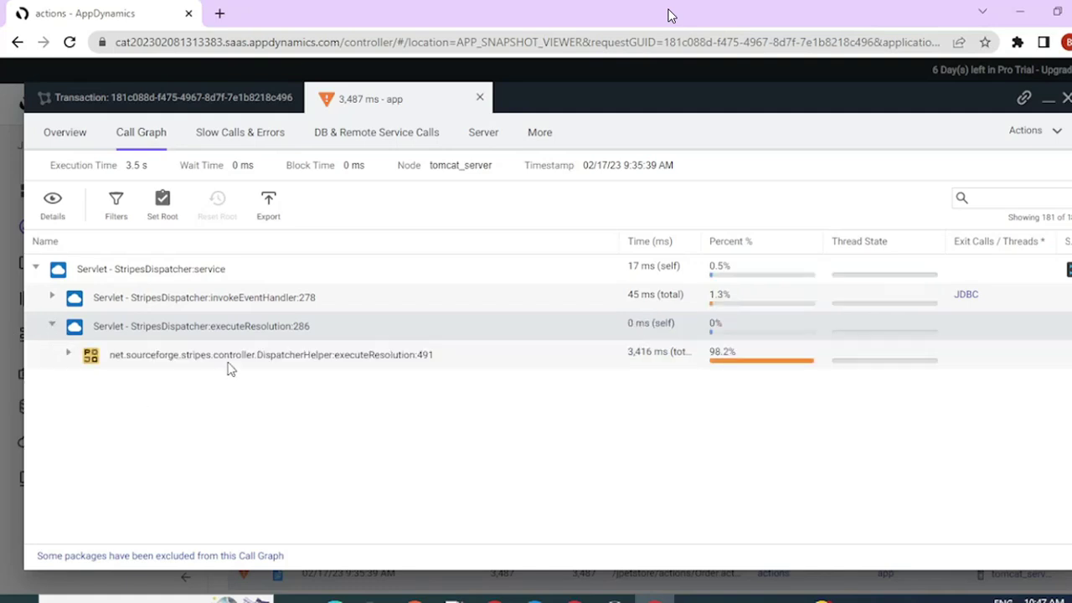
right_click(272, 366)
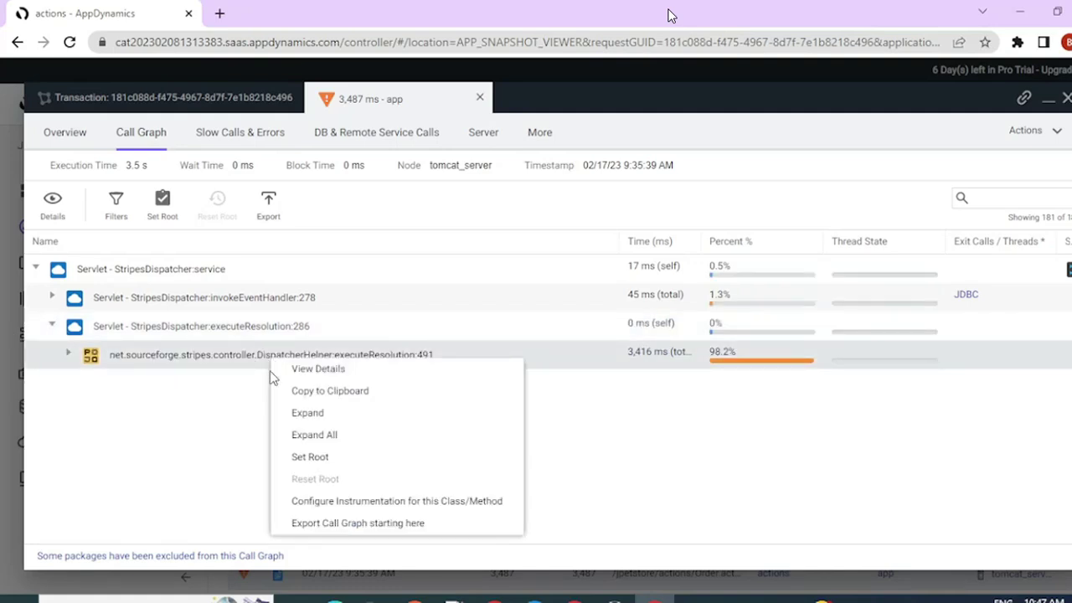
click(338, 507)
click(502, 306)
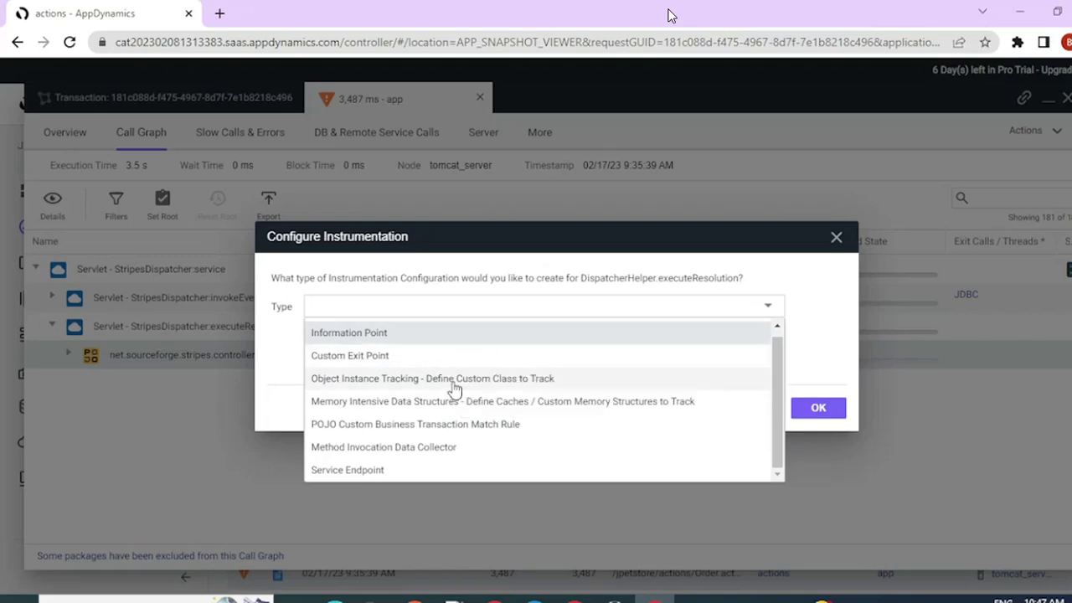
click(430, 453)
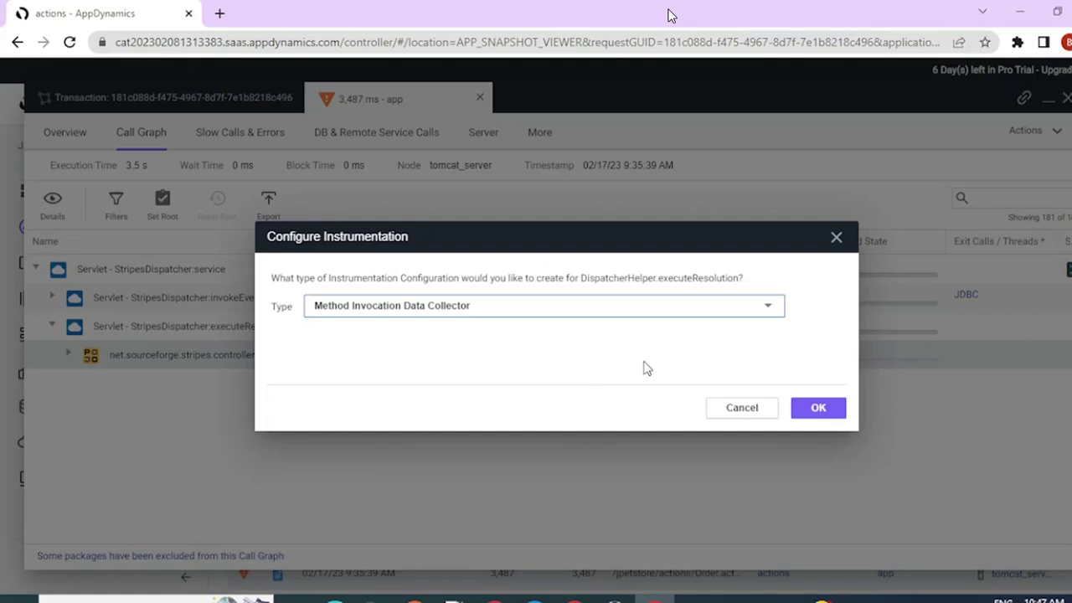
click(809, 407)
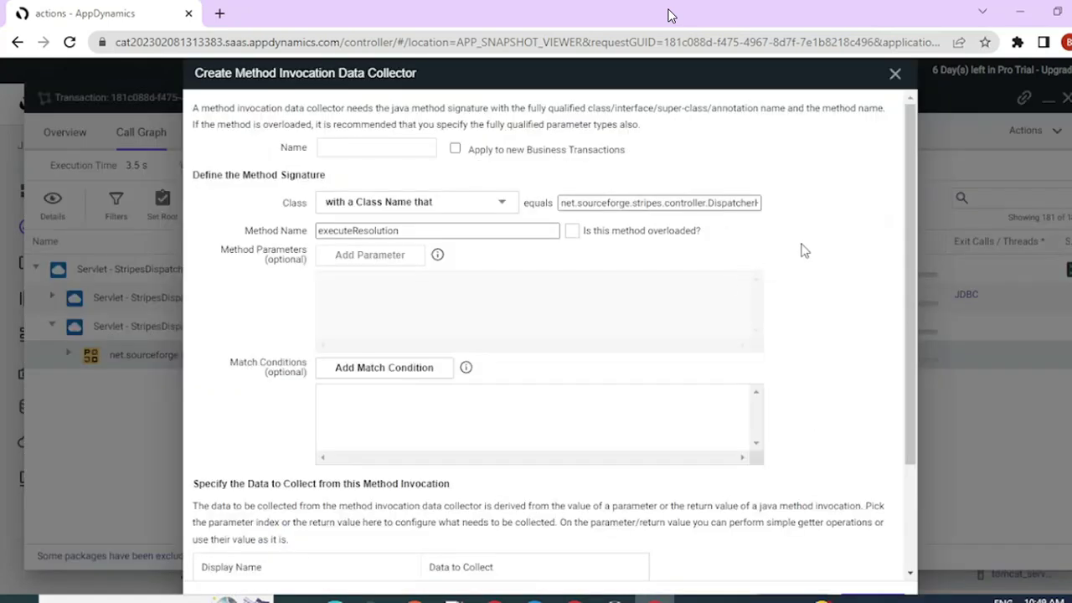
- Name the data collector "test dc" and set its method name to searchOrder
click(361, 147)
text(test)
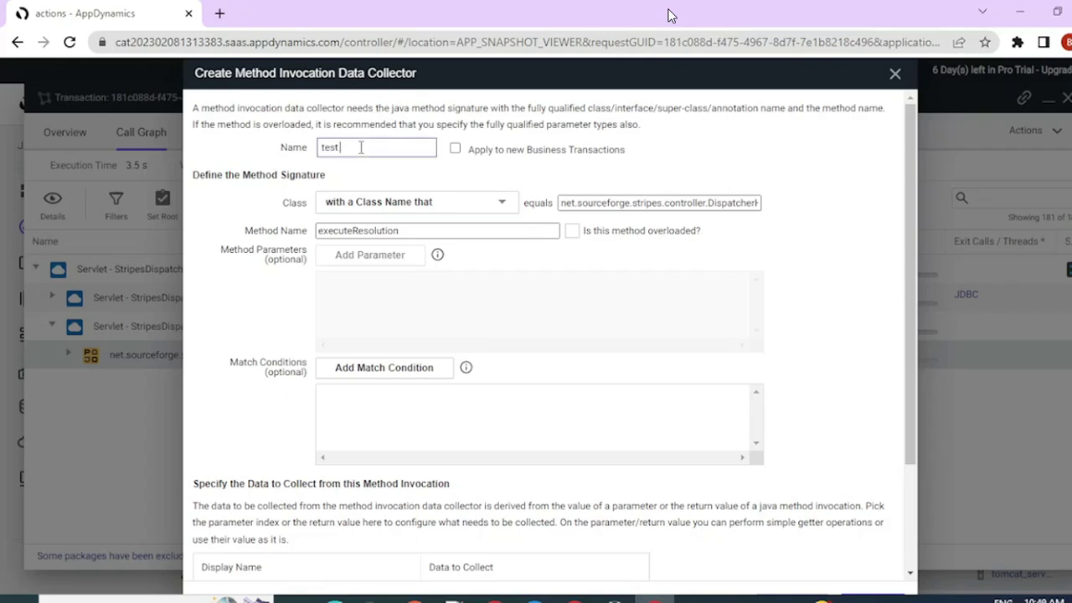
text( dc)
double_click(636, 207)
triple_click(636, 207)
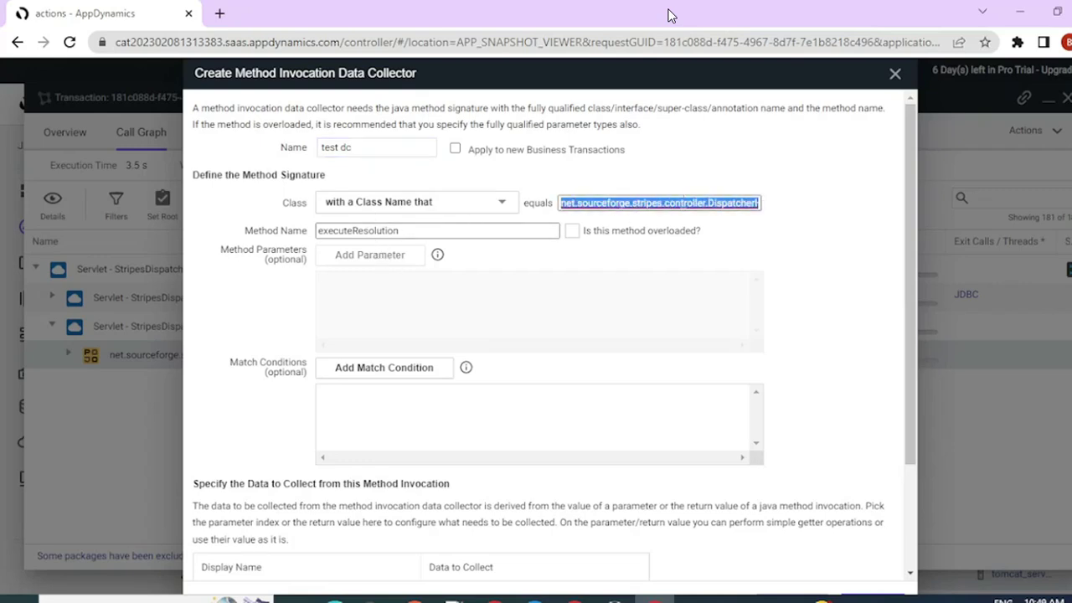
double_click(381, 232)
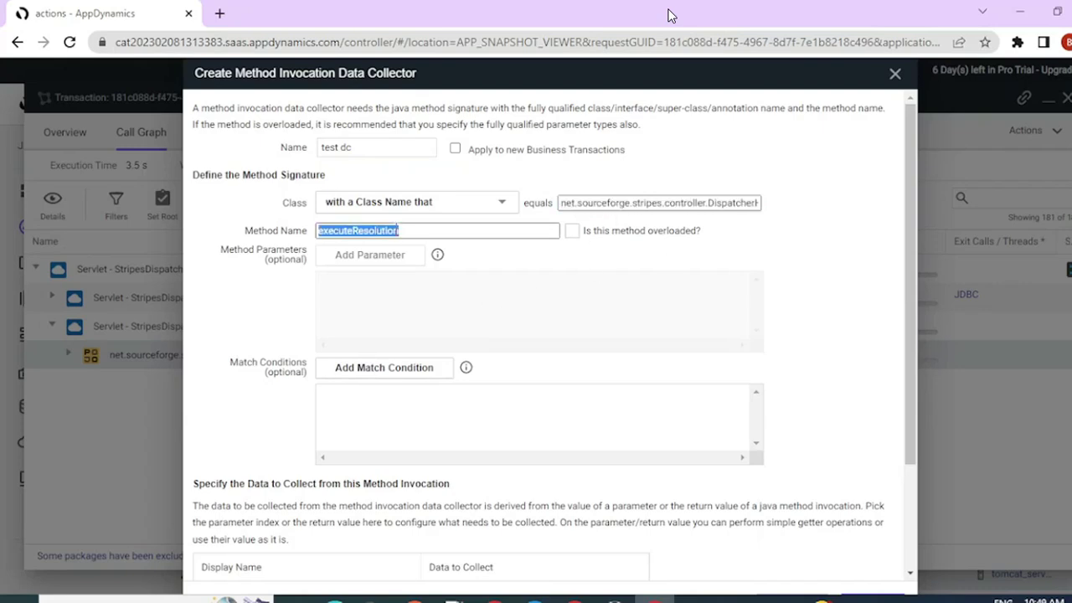
text(searchOrder)
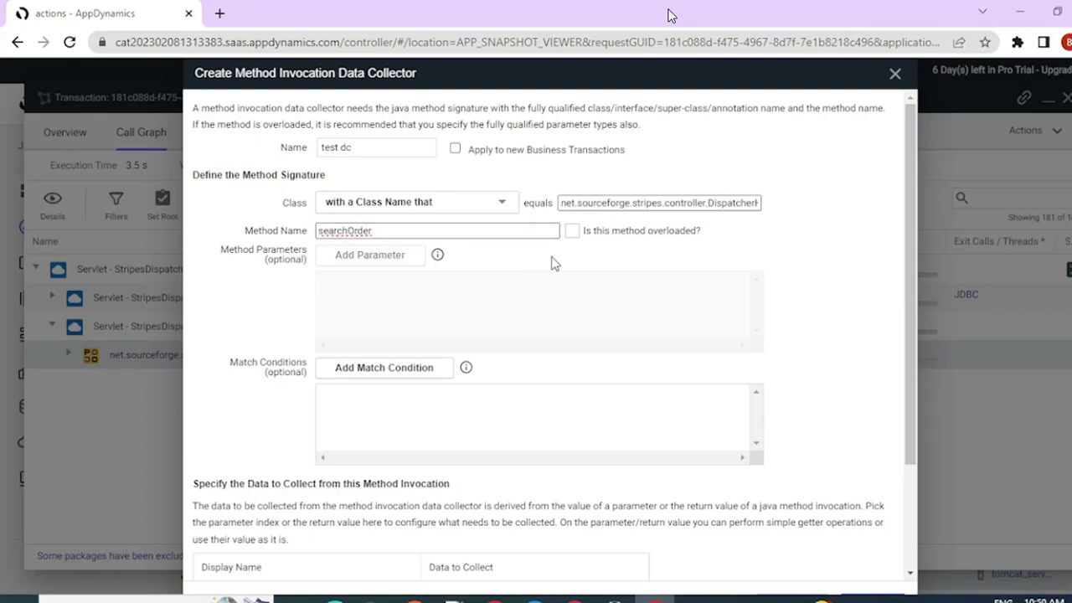
- Mark the method as overloaded and add a parameter at index 0 with the value orderId
click(572, 235)
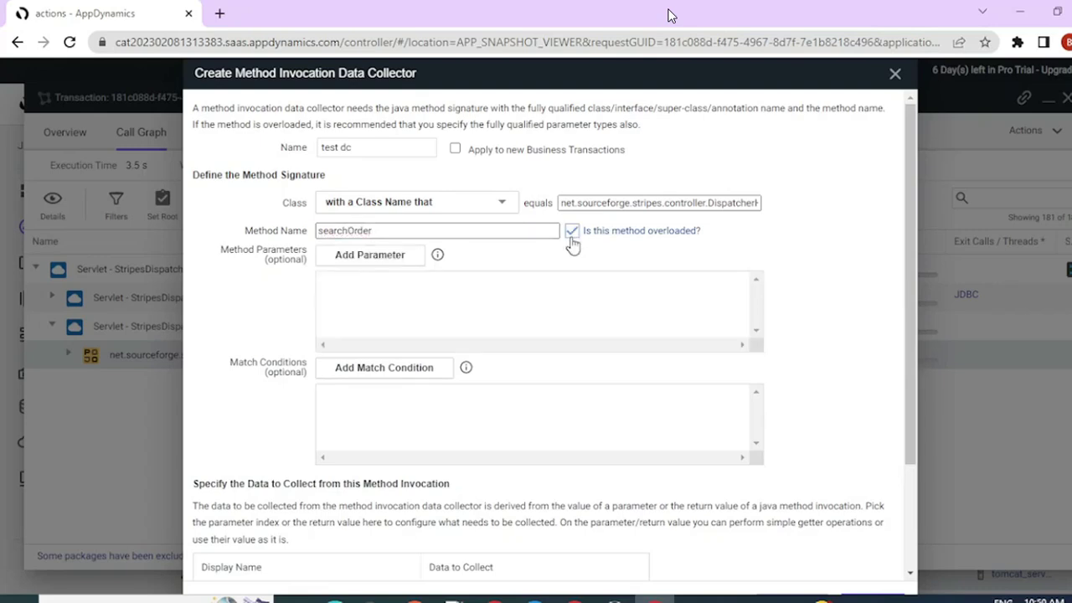
click(371, 255)
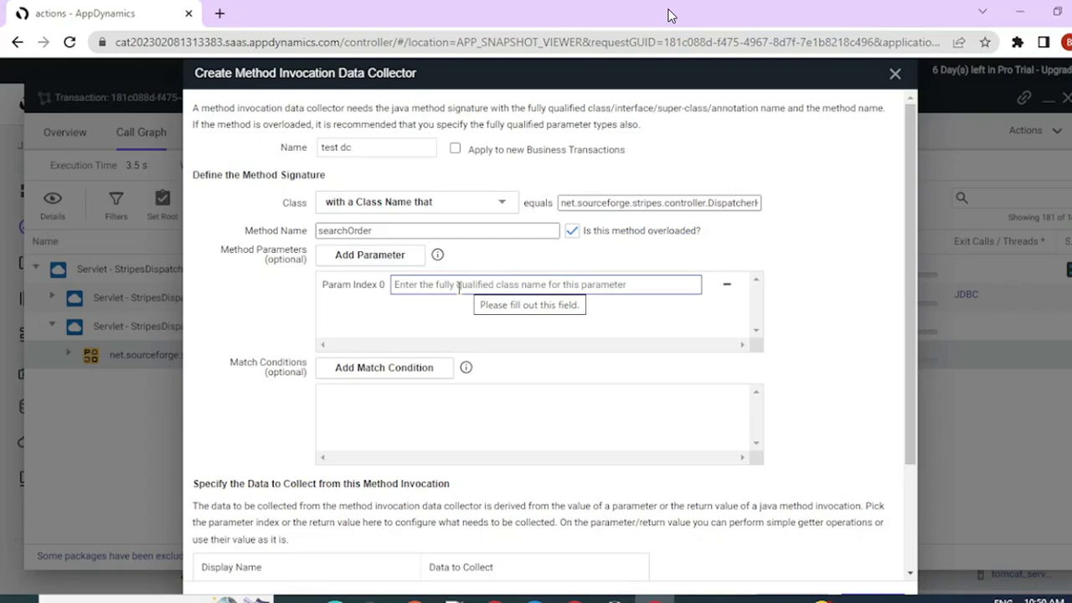
text(orderId)
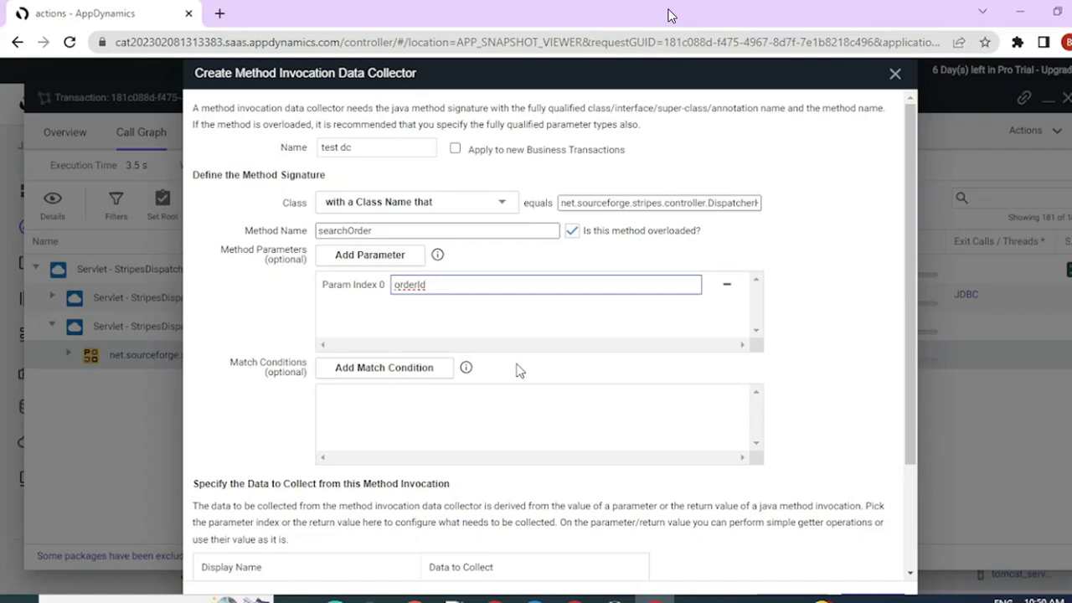
- Review the comparison operators offered for a match condition and discard the data collector without saving
click(372, 379)
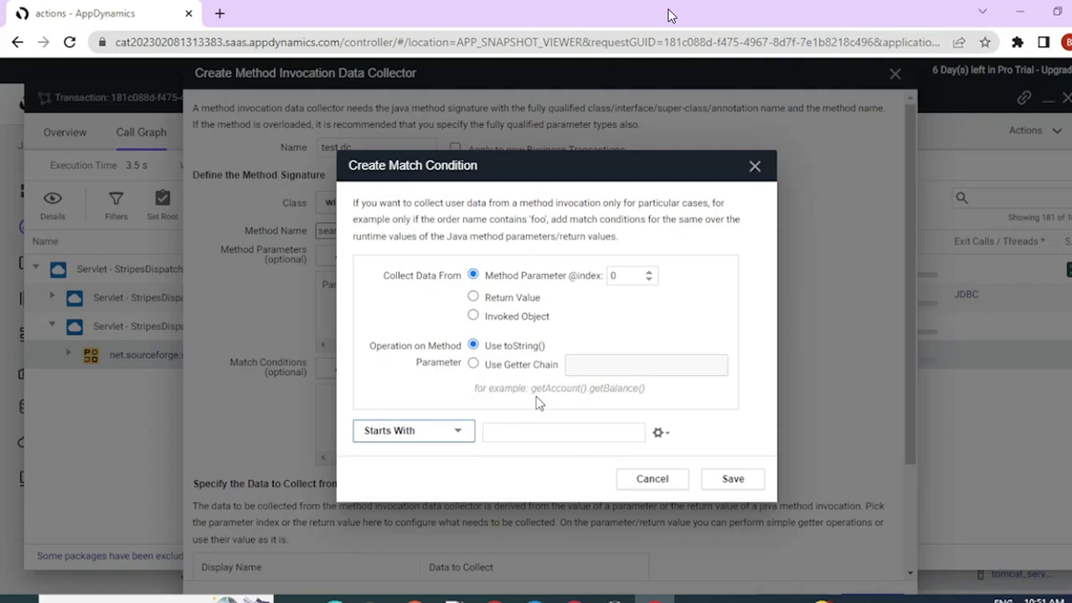
click(455, 430)
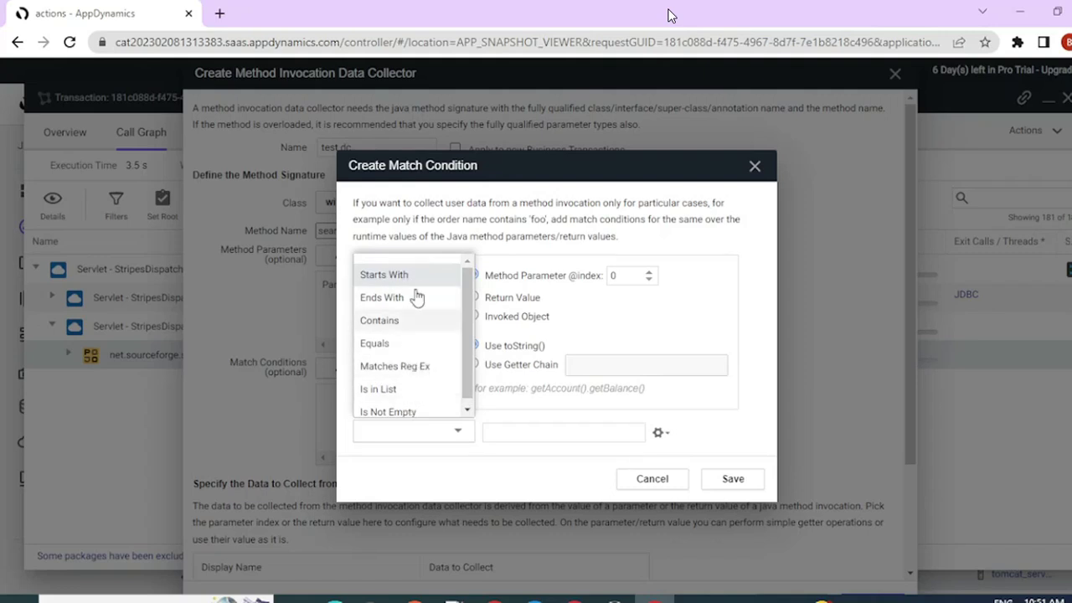
click(609, 314)
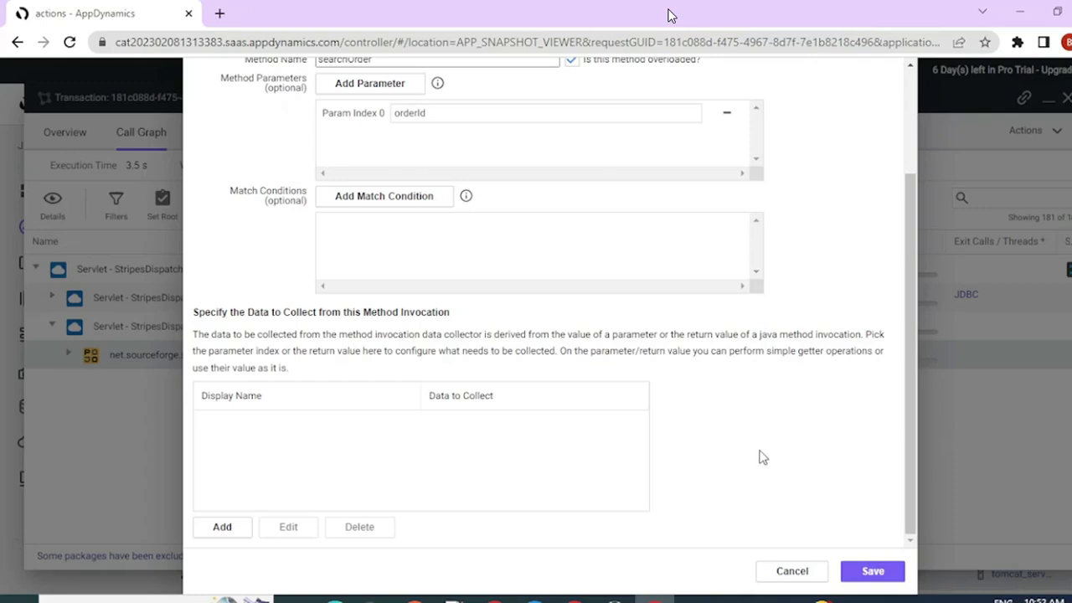
click(792, 570)
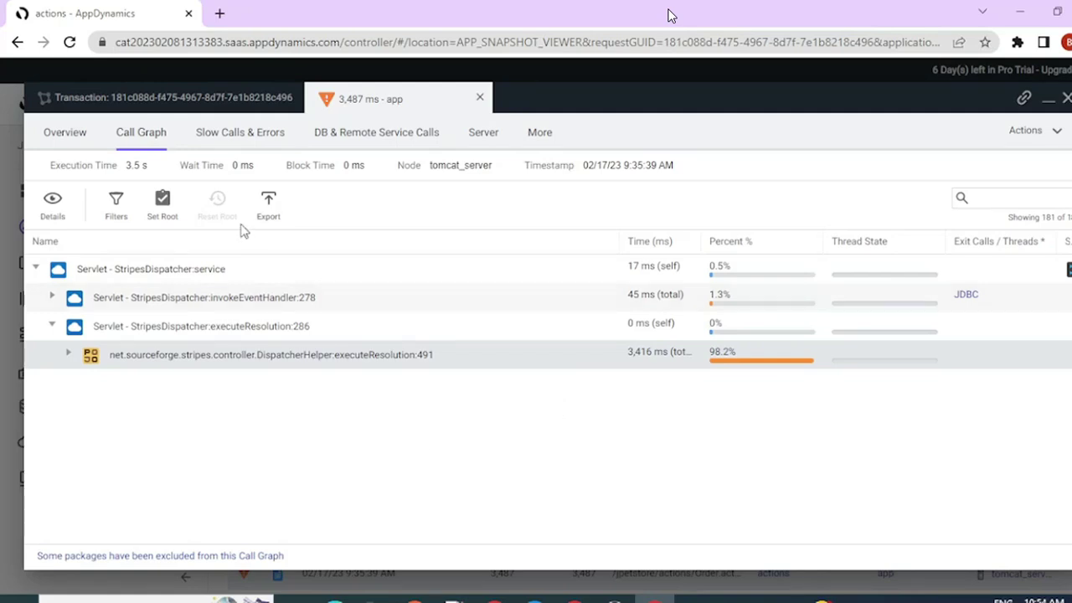
- Open the call graph export, look through the listed methods with their times, and close it
click(268, 205)
scroll(509, 371, down, 10)
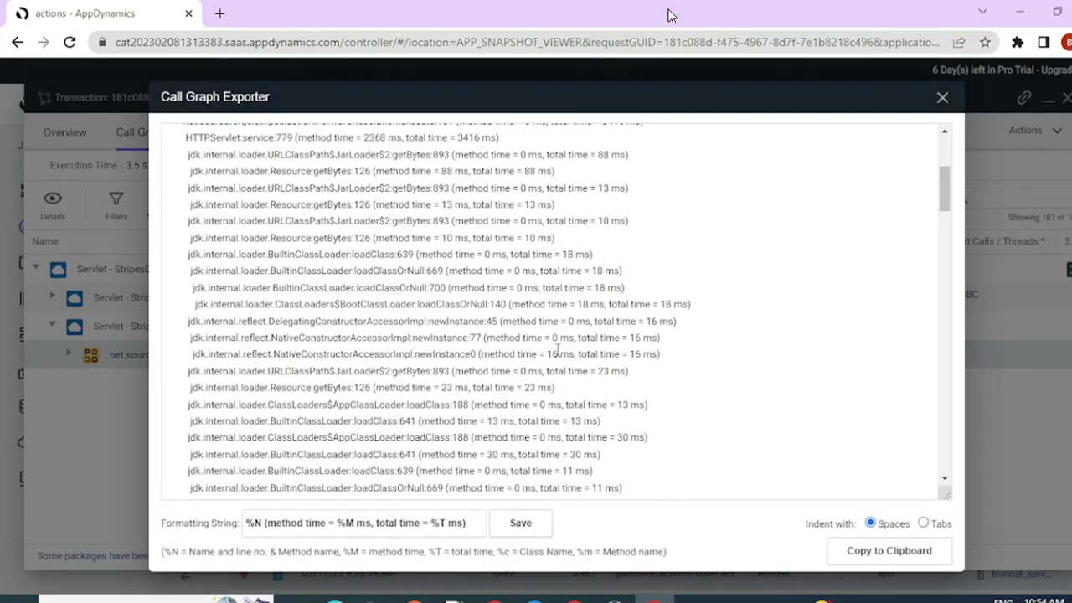
scroll(557, 347, down, 5)
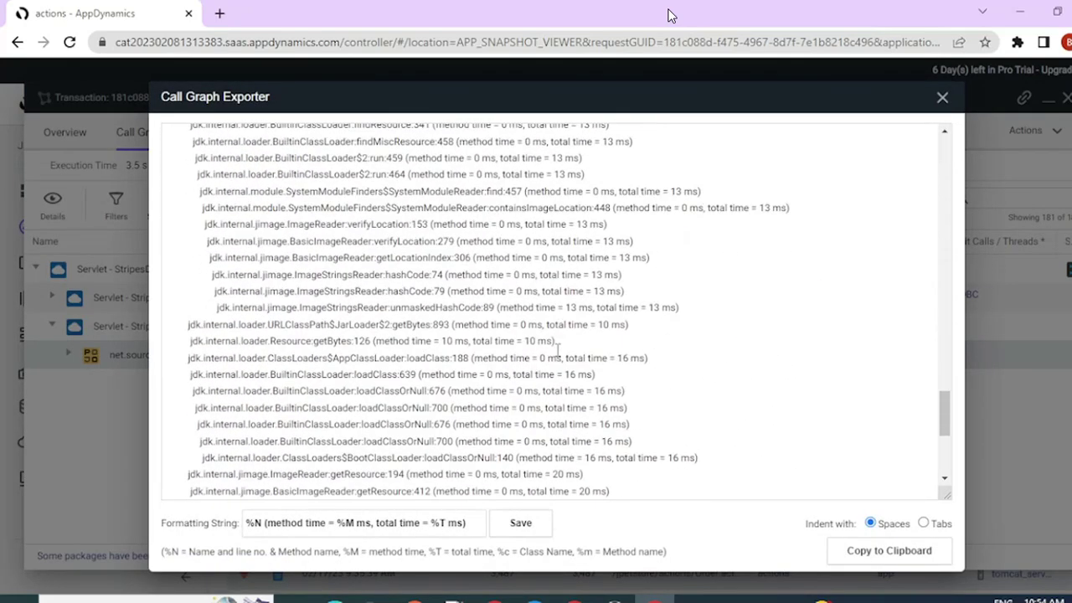
key(Escape)
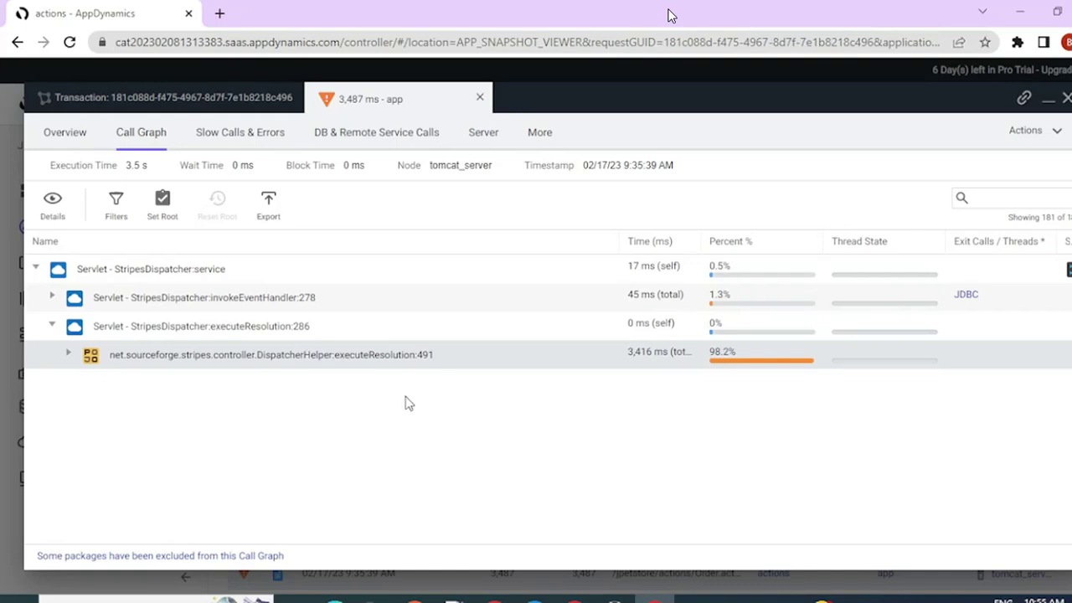
- Review the snapshot's overview summary, including execution time and URL, and expand its additional details
click(65, 133)
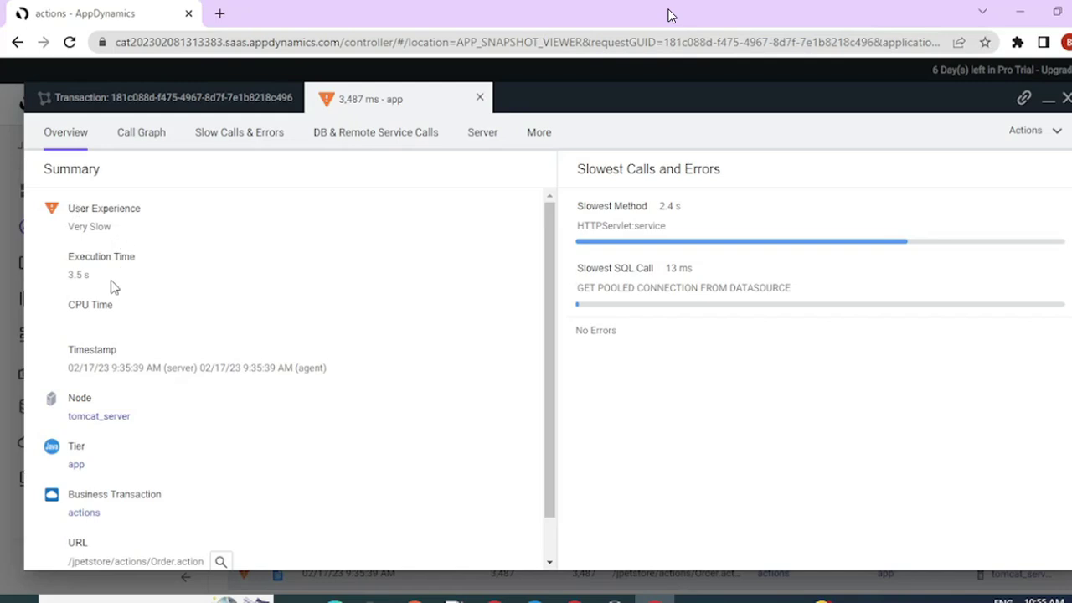
double_click(70, 274)
click(154, 281)
scroll(306, 289, down, 1)
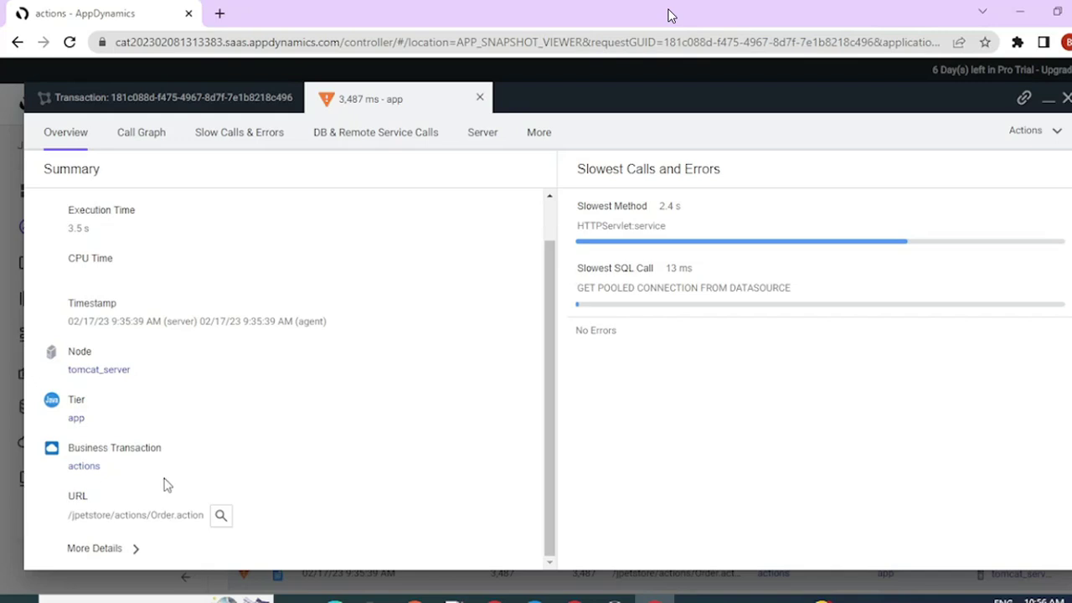
click(130, 549)
- Examine the session, thread, summary and transaction threshold information in the snapshot's expanded details
scroll(263, 455, down, 5)
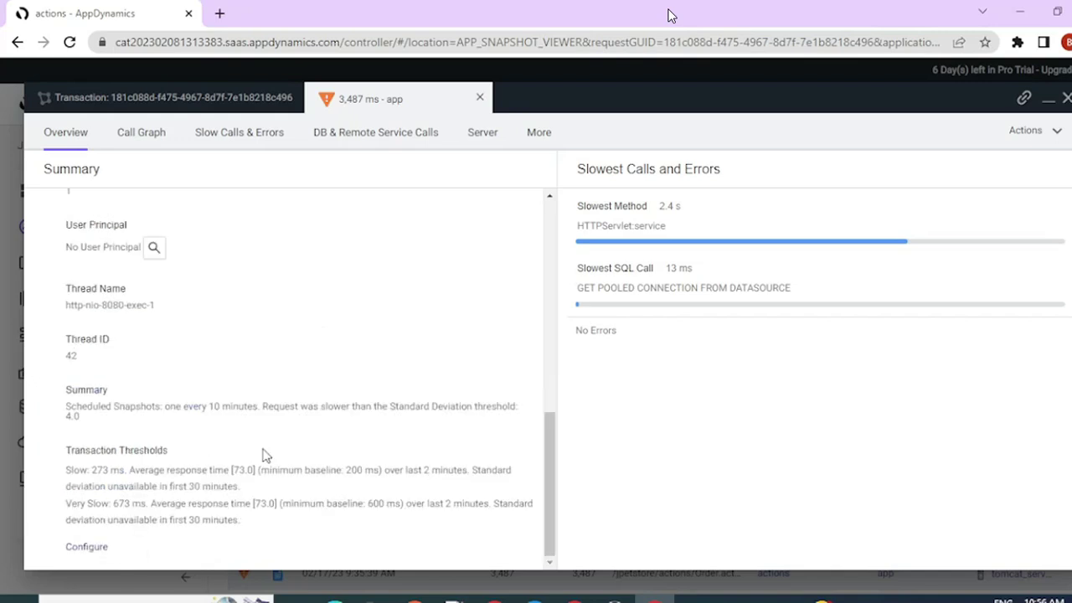
scroll(263, 455, up, 2)
scroll(263, 455, down, 1)
scroll(263, 454, down, 1)
drag(67, 449, 175, 450)
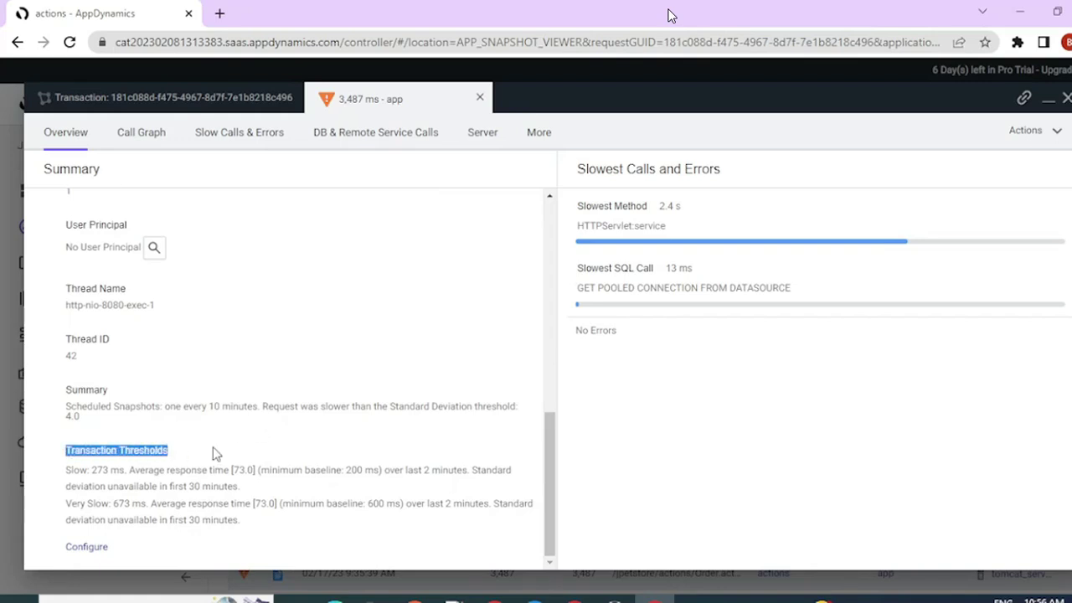
click(242, 447)
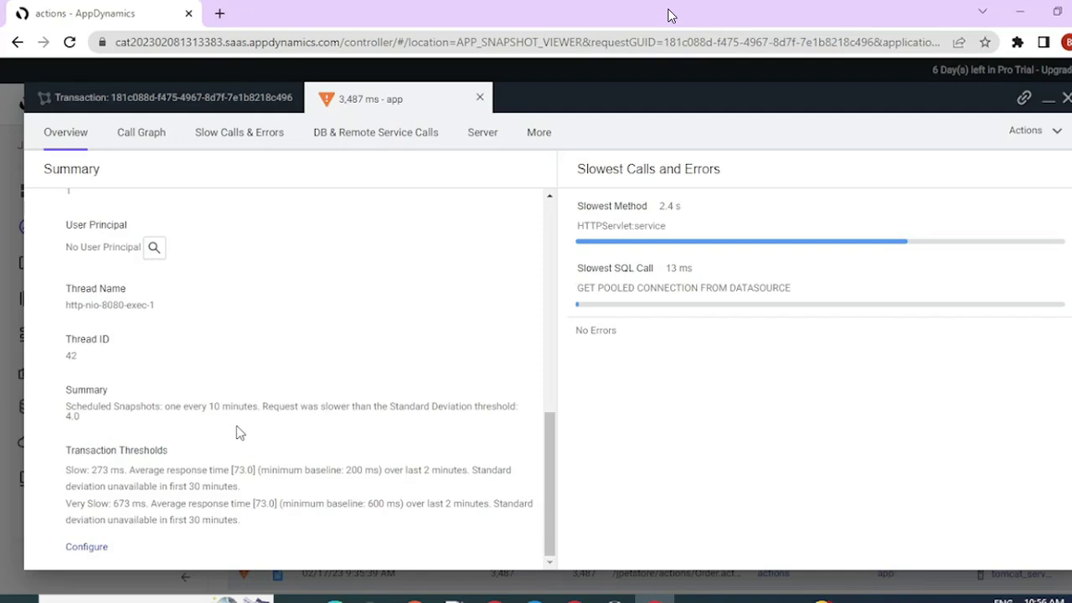
scroll(236, 432, up, 5)
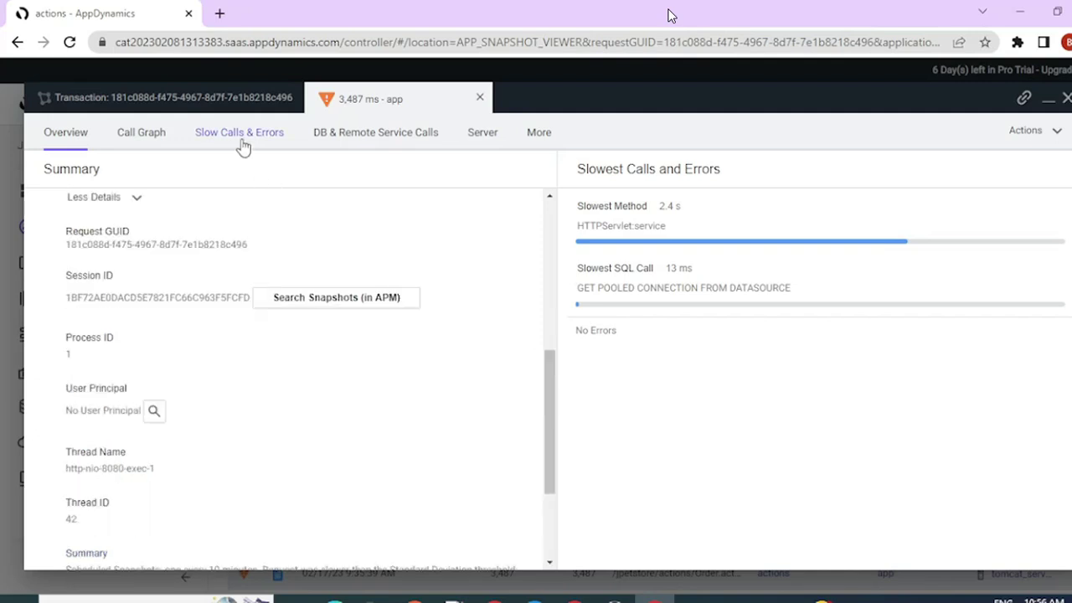
- Review the snapshot's hot spots, error details, SQL calls and server data
click(242, 139)
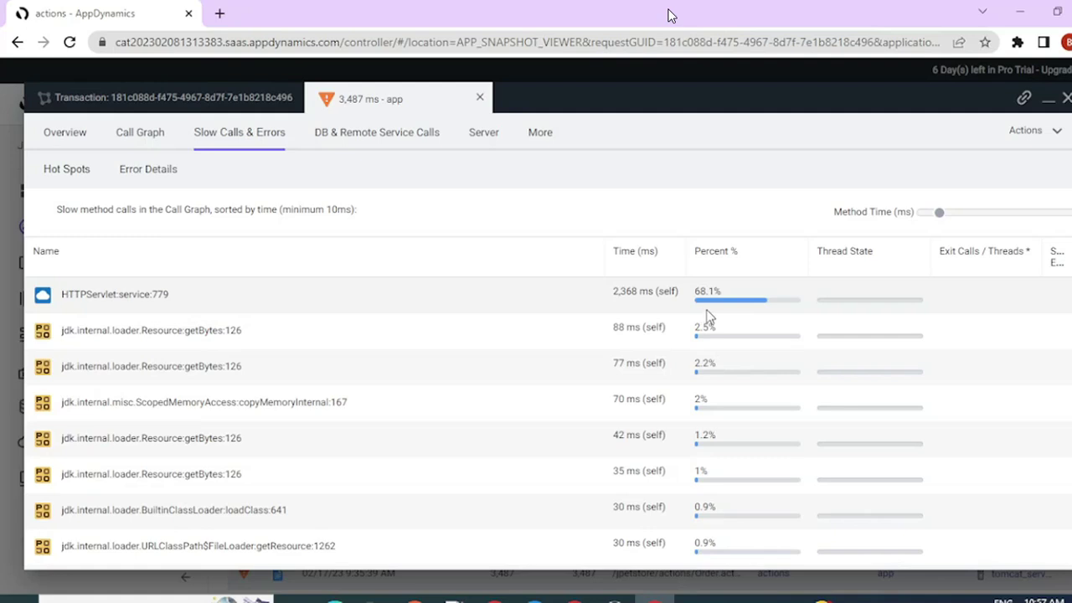
click(146, 175)
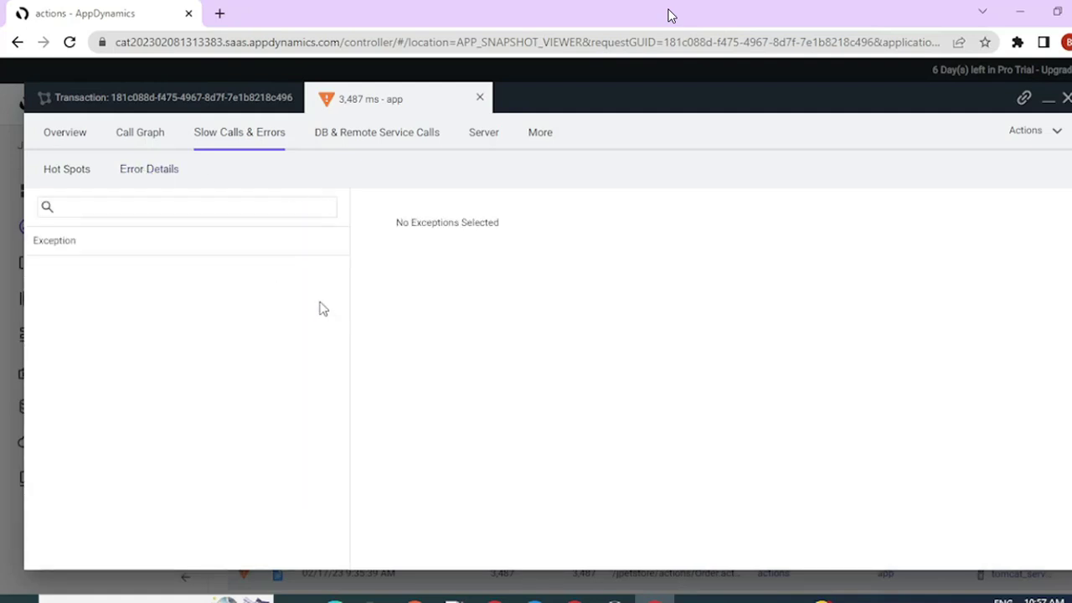
click(358, 147)
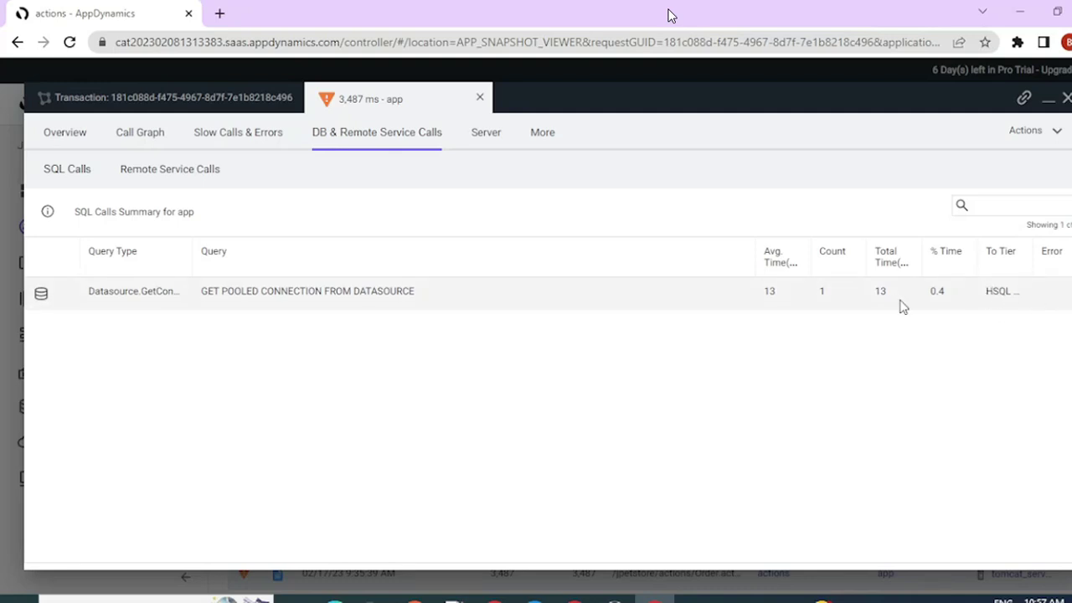
click(484, 132)
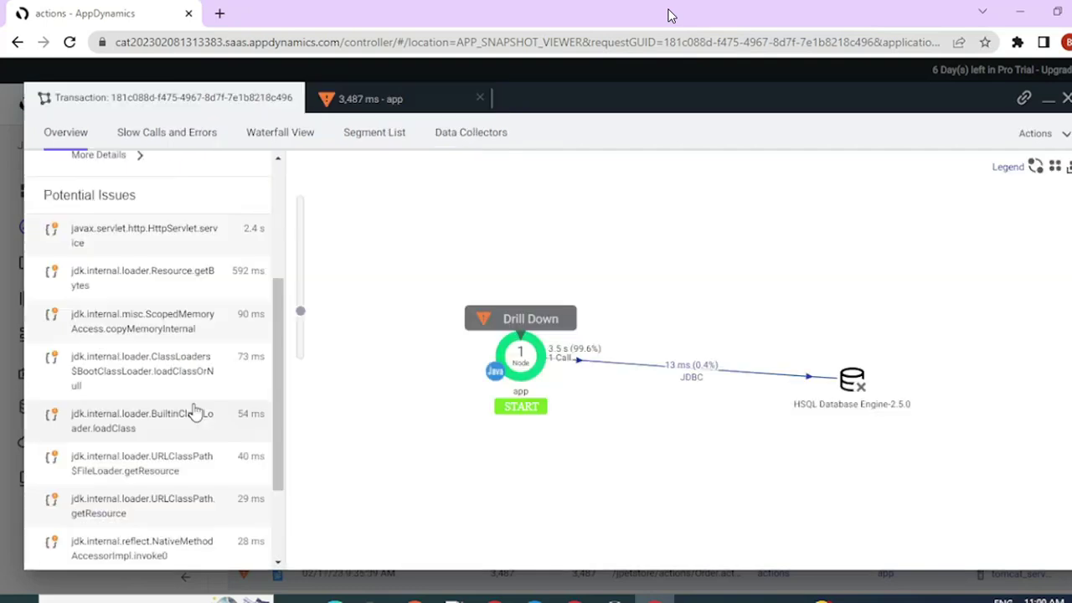
- Examine the potential issues listed in the transaction's overview
scroll(193, 411, up, 1)
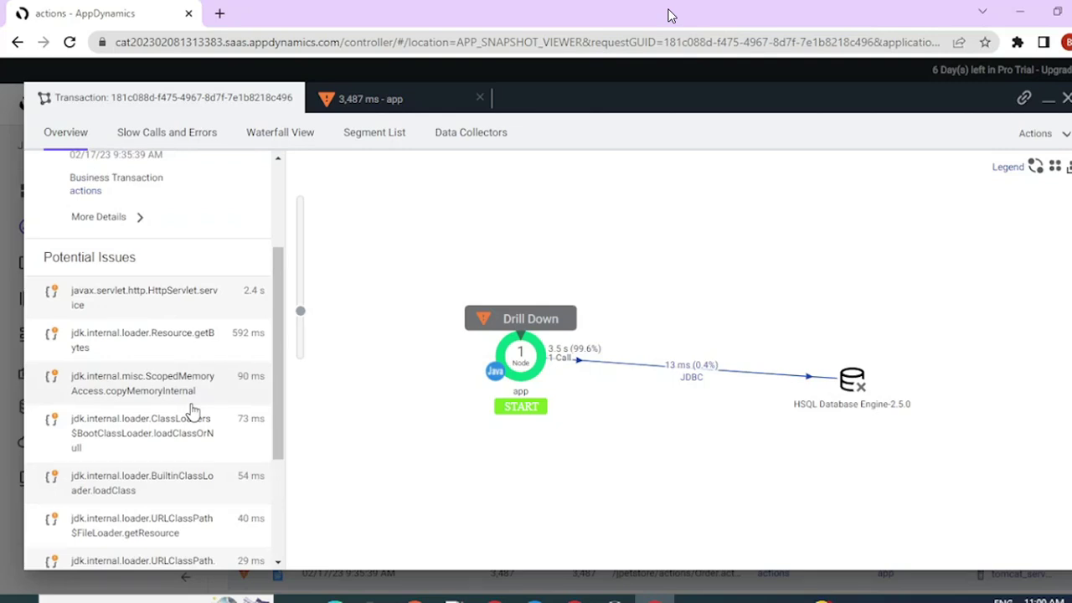
scroll(192, 369, down, 1)
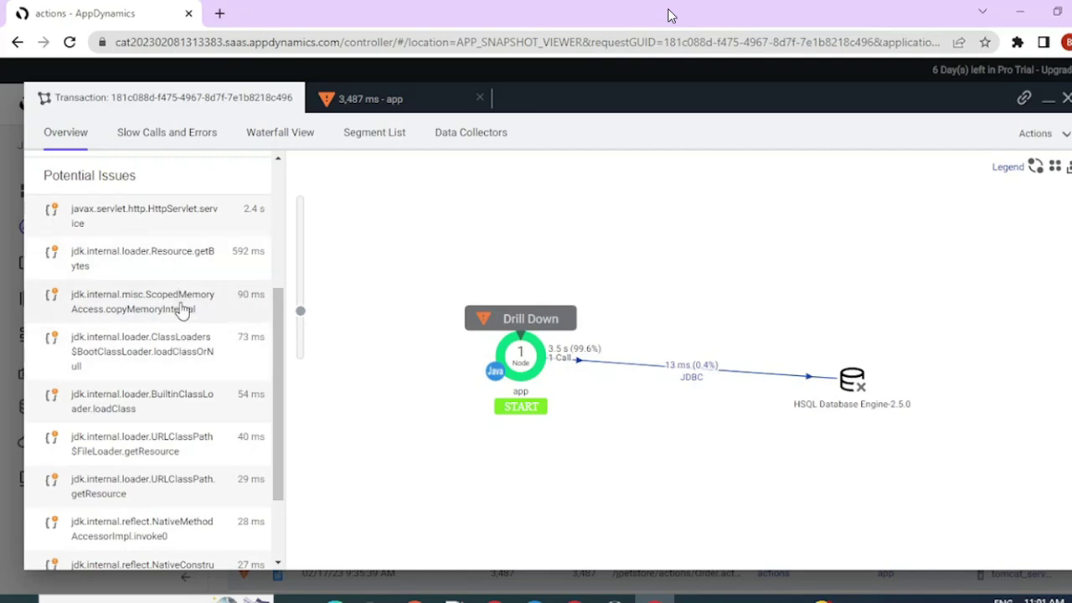
scroll(180, 308, down, 2)
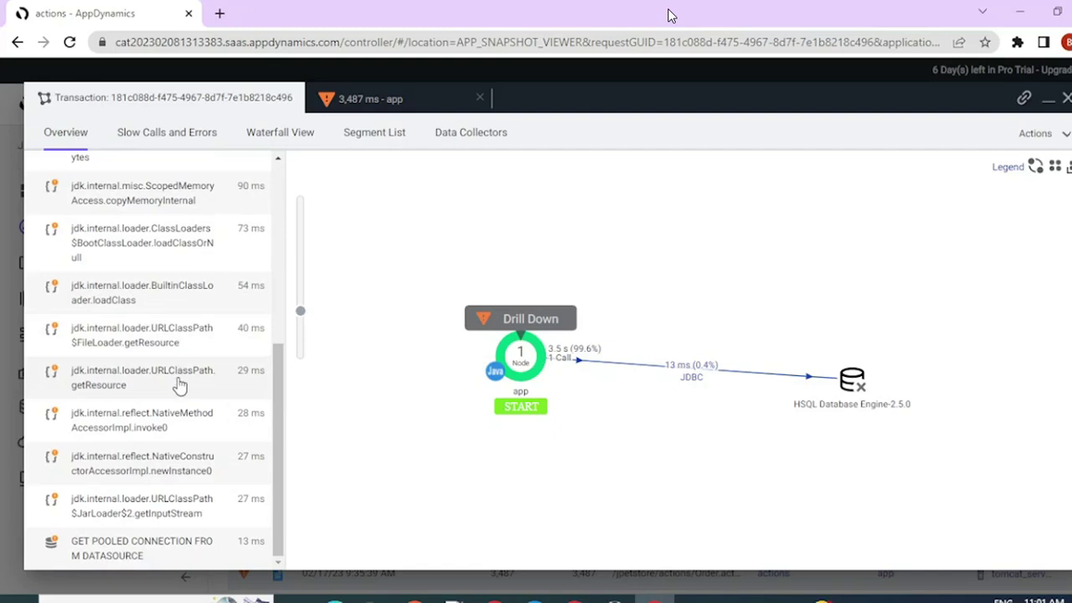
scroll(179, 383, up, 2)
scroll(170, 339, down, 1)
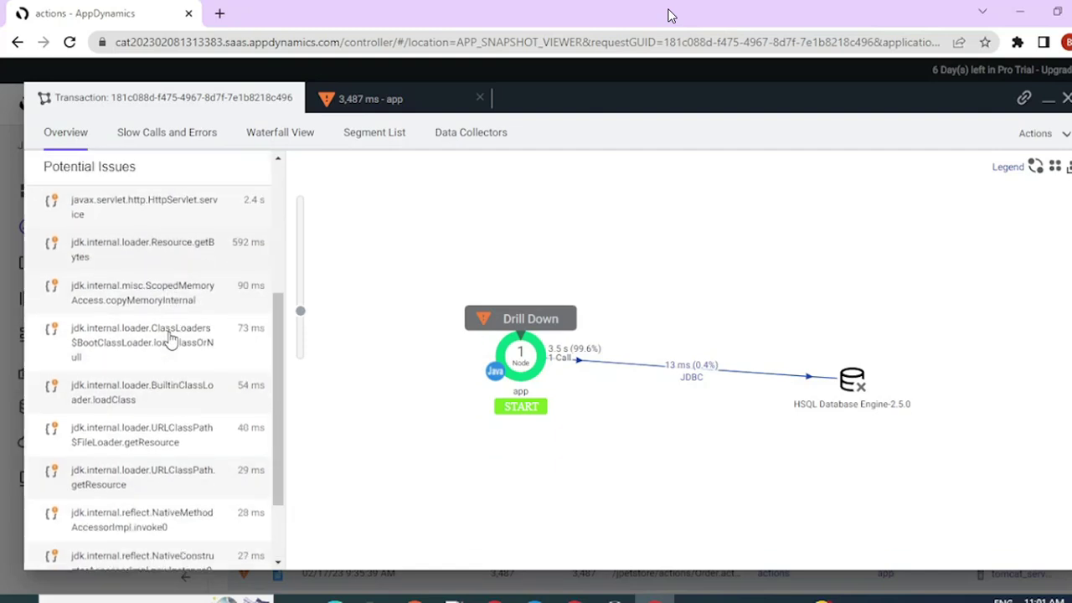
scroll(170, 339, down, 2)
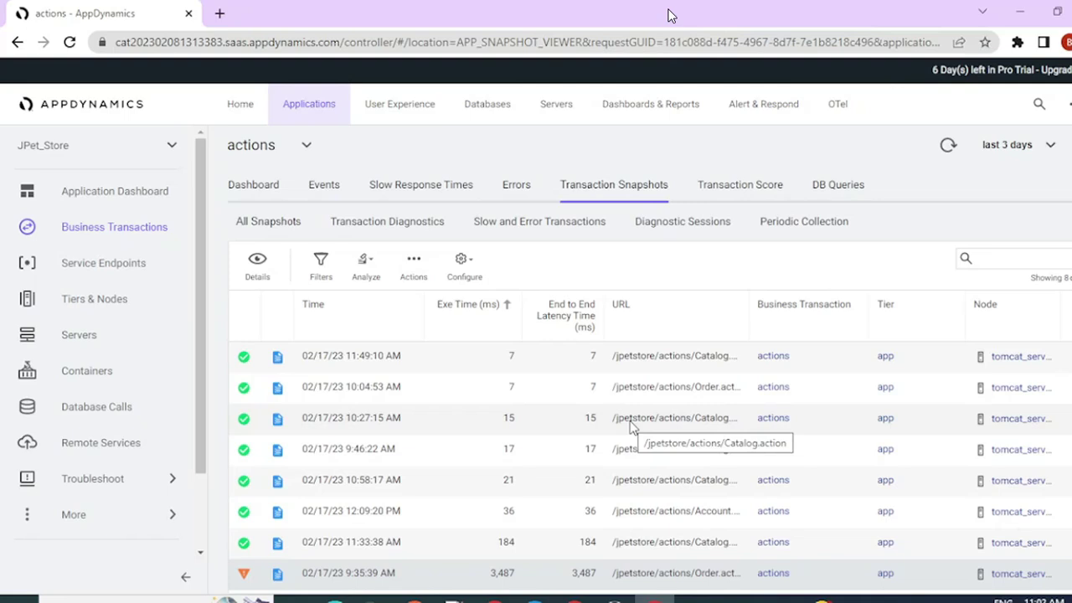
- Open the threshold configuration for slow and stalled transactions and examine the time-based interval for periodic snapshot collection in the default thresholds
click(467, 275)
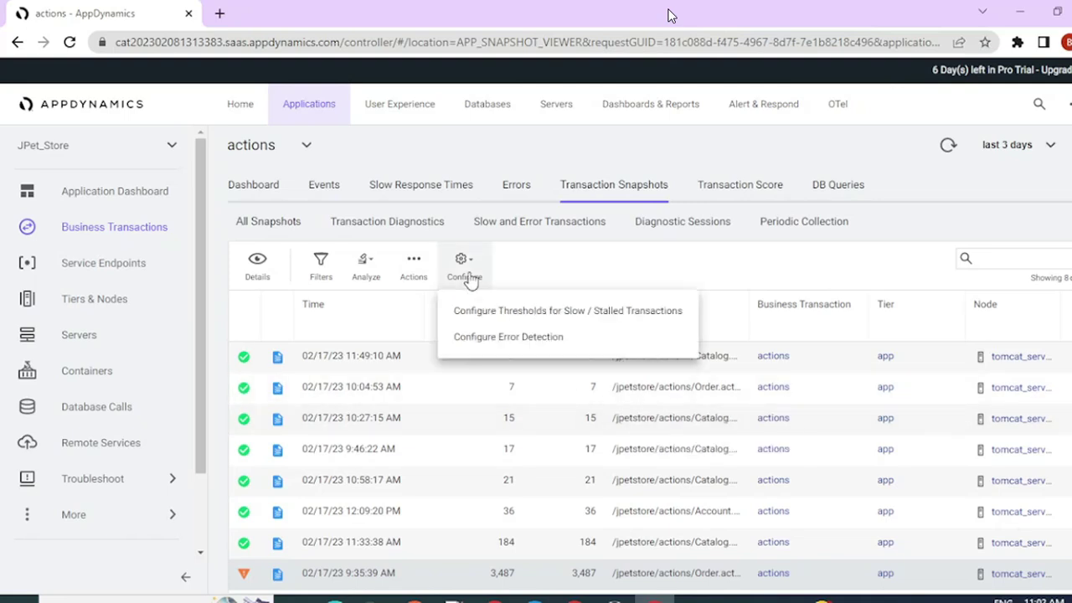
click(501, 313)
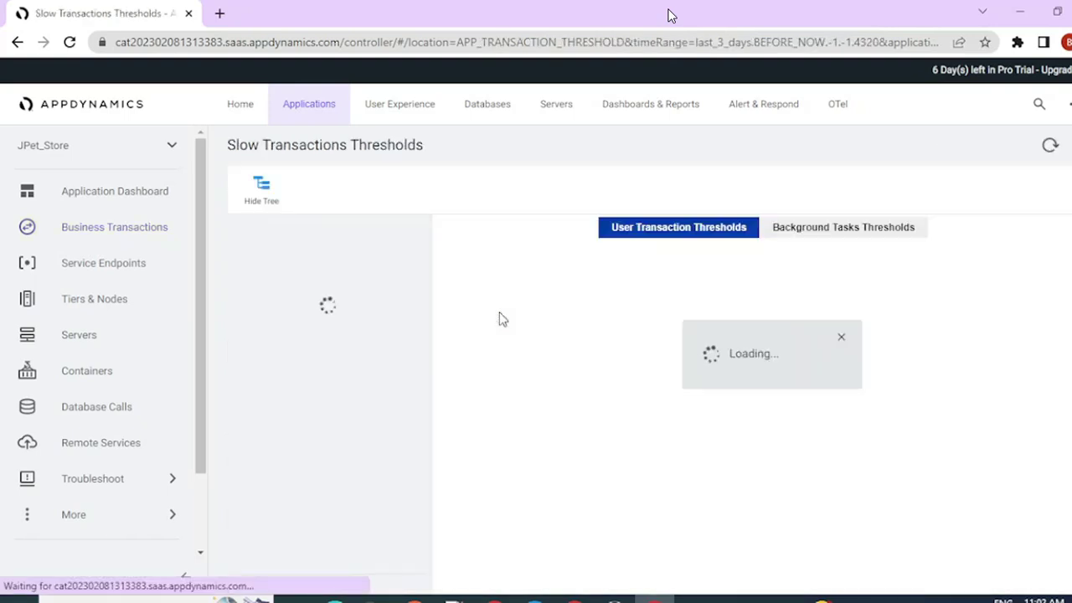
scroll(444, 329, down, 8)
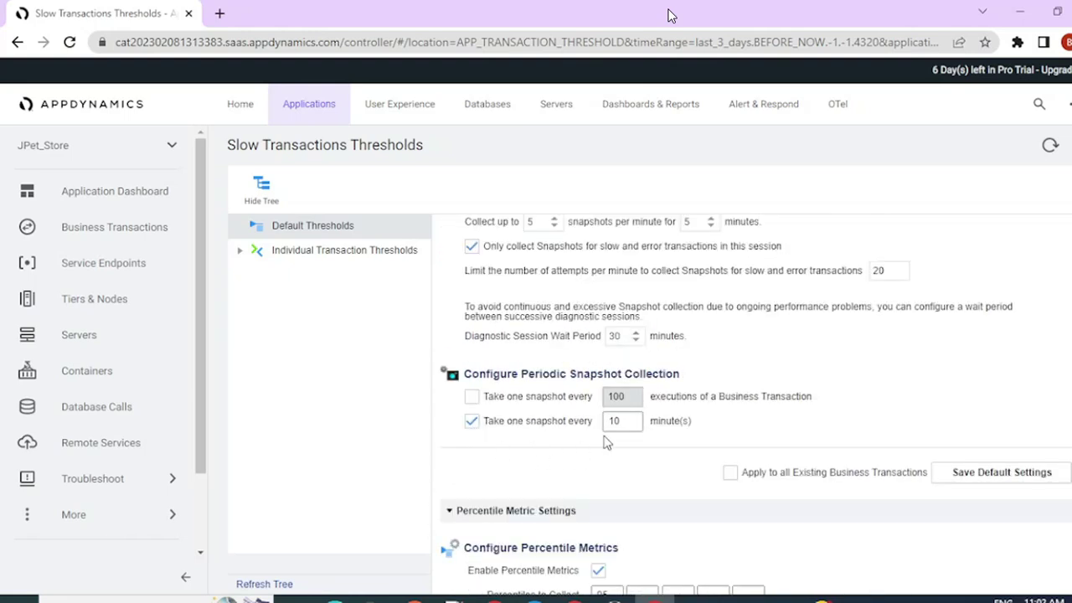
double_click(613, 421)
click(731, 423)
double_click(614, 421)
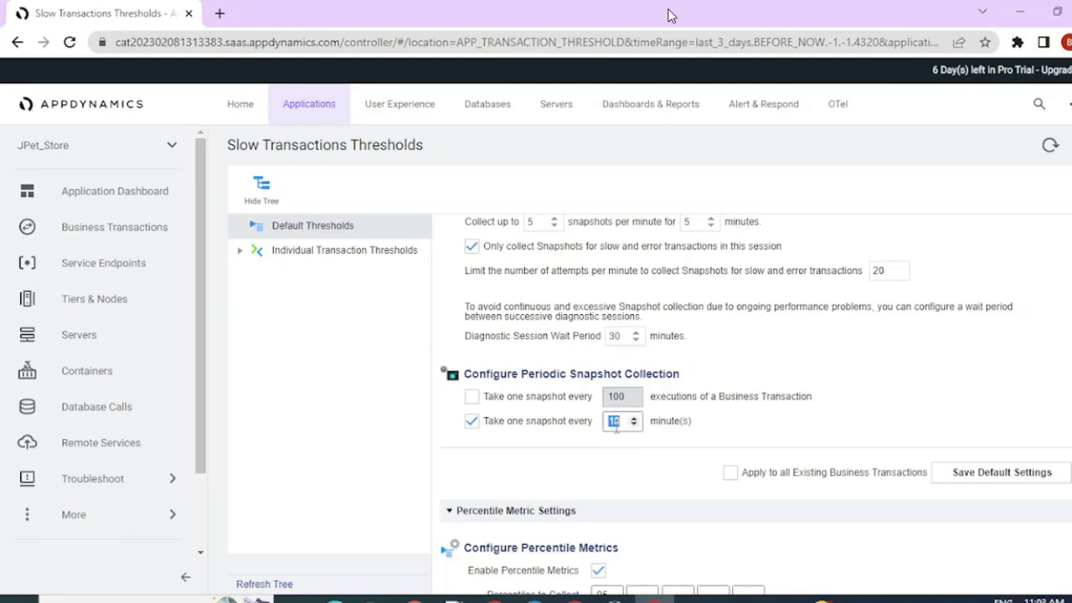
click(752, 421)
double_click(612, 420)
scroll(436, 433, up, 5)
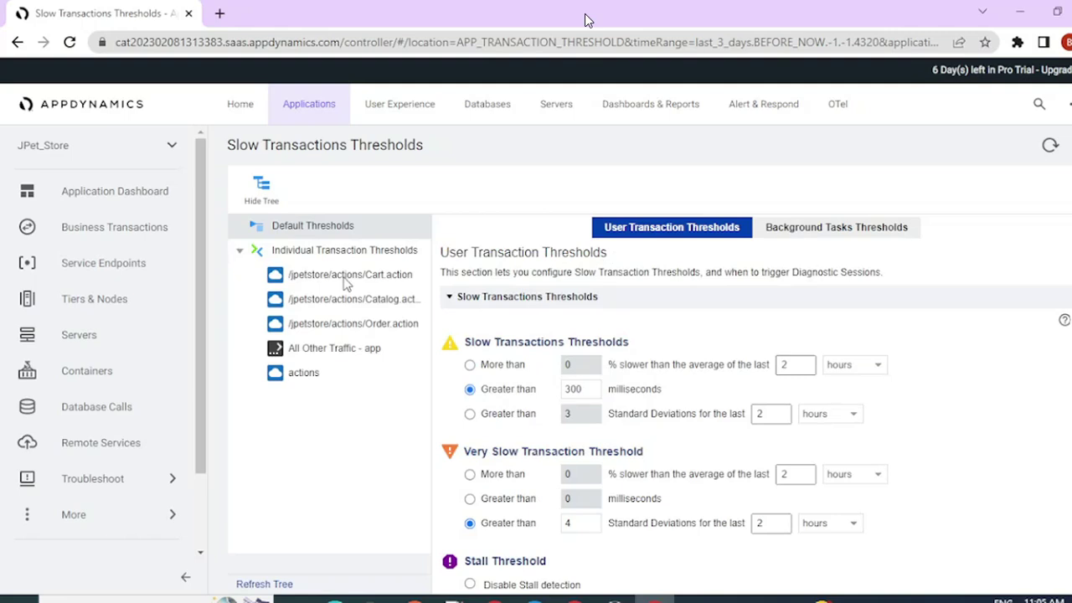
- Review the individual transaction thresholds for /jpetstore/actions/Cart.action
click(355, 283)
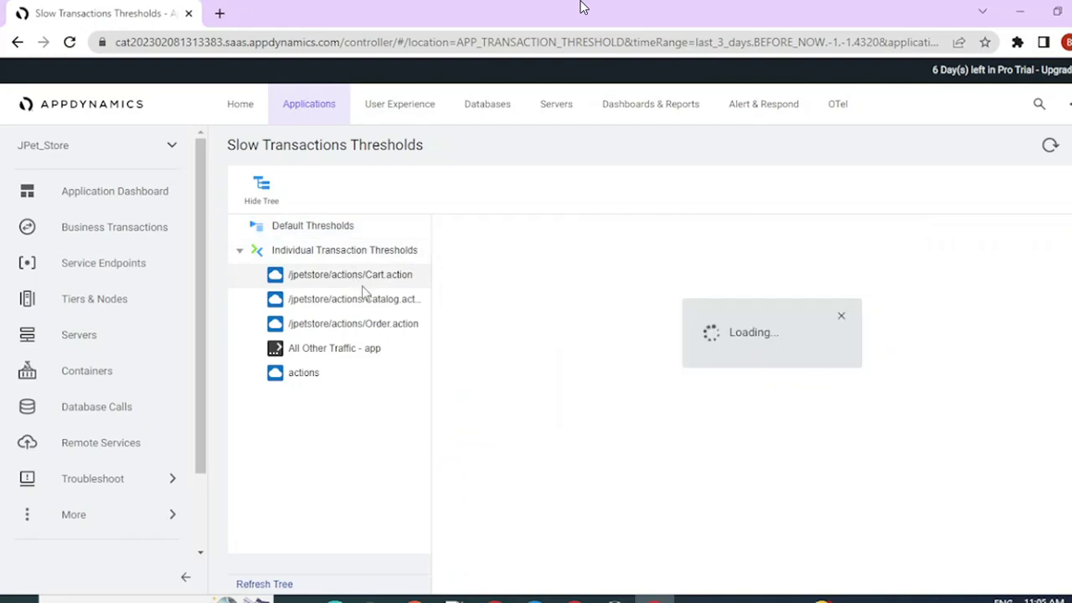
scroll(553, 387, down, 3)
scroll(551, 385, down, 5)
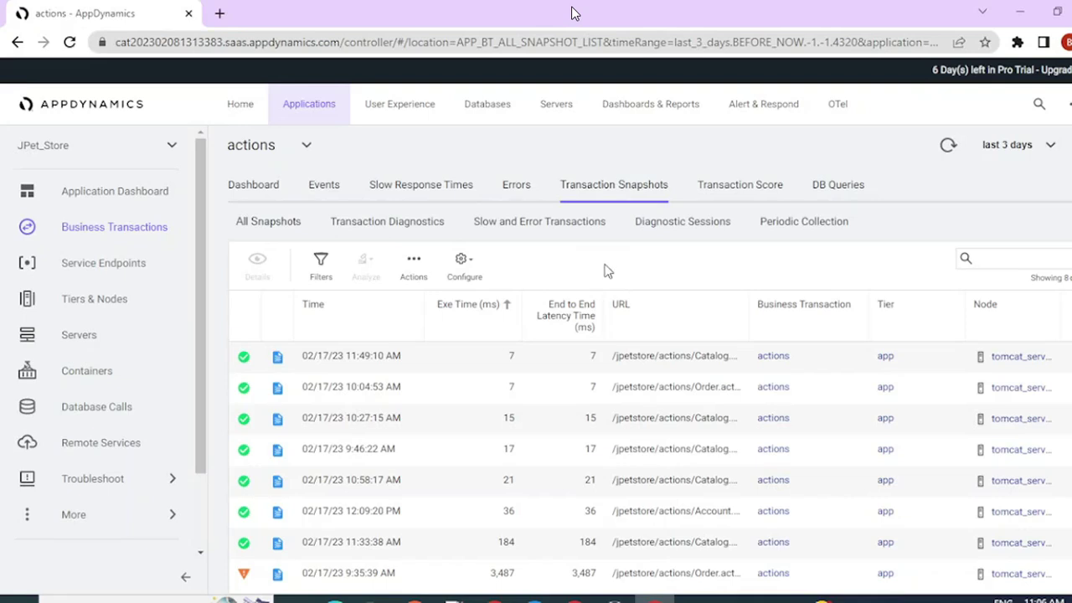
- Review all snapshots, the transaction diagnostics and the slow and error transactions for the actions business transaction
click(270, 228)
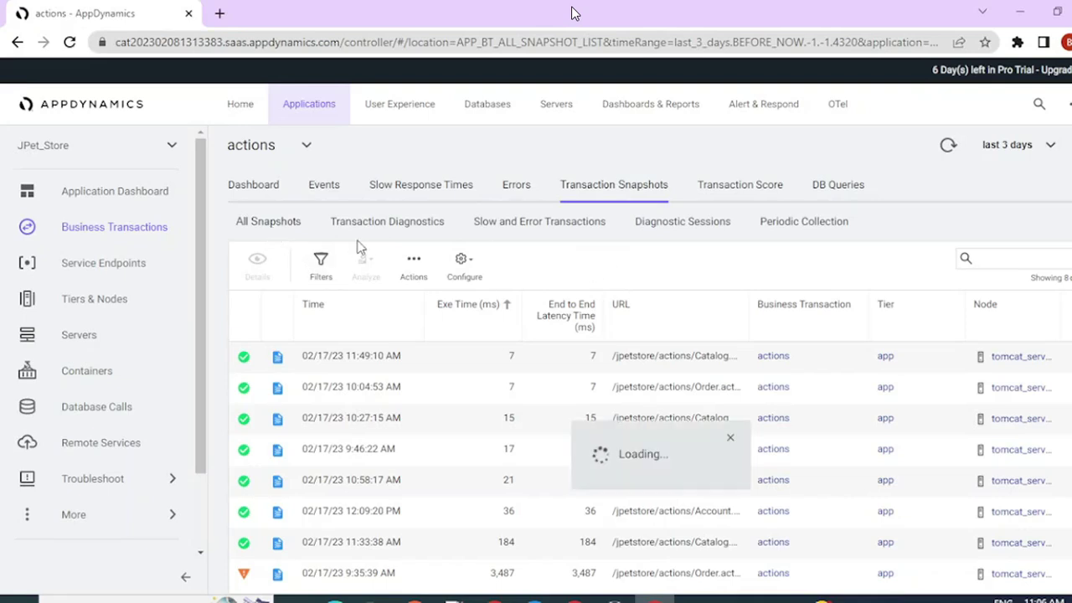
click(429, 241)
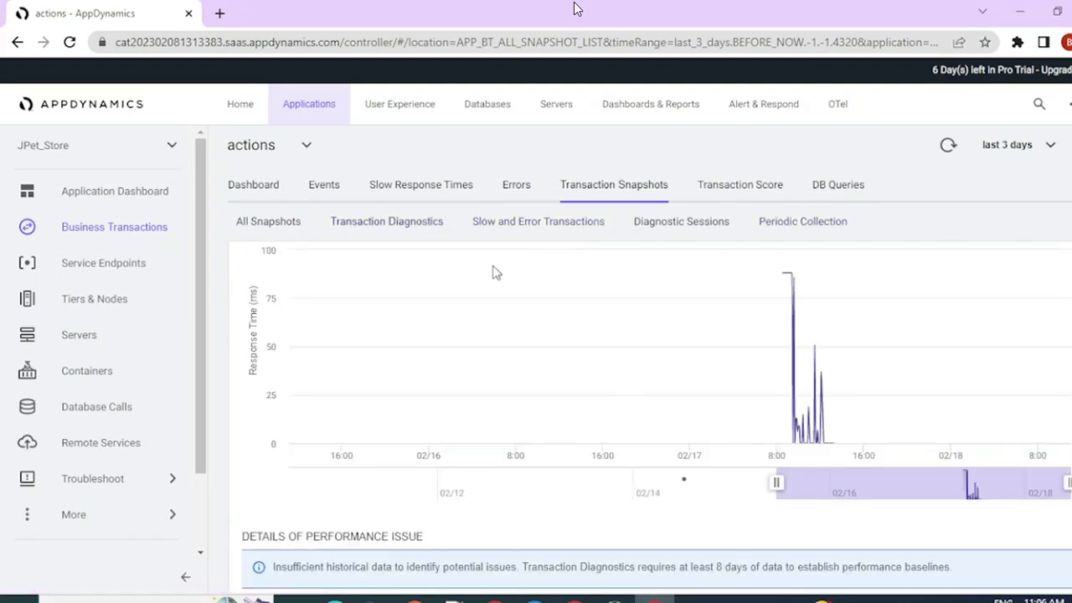
click(536, 243)
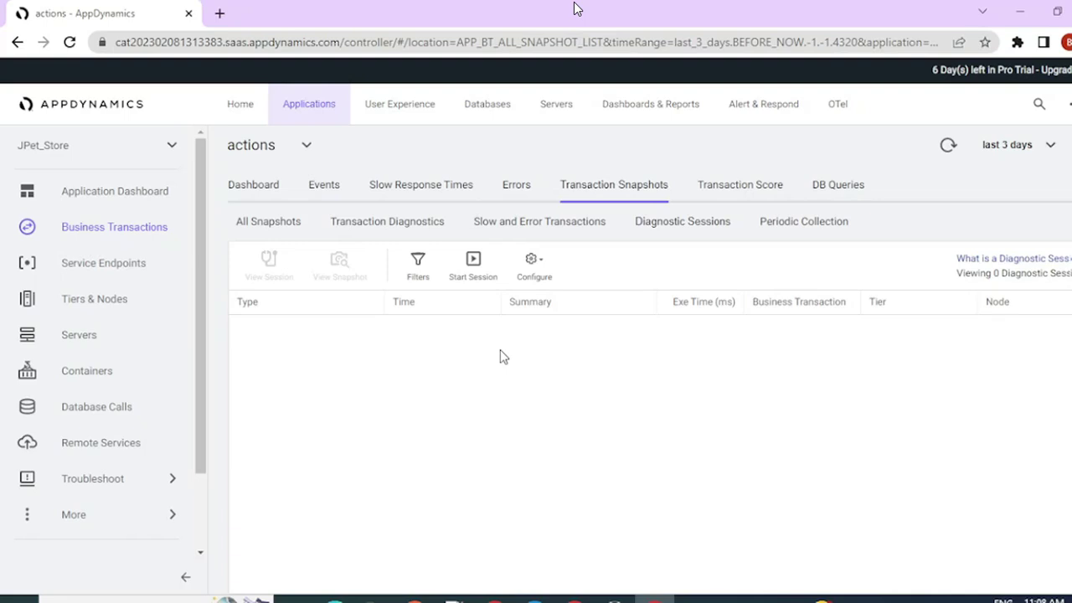
- Start a diagnostic session on actions and /jpetstore/actions/Catalog.action, collecting snapshots for 10 minutes at 5 snapshots per minute
click(479, 283)
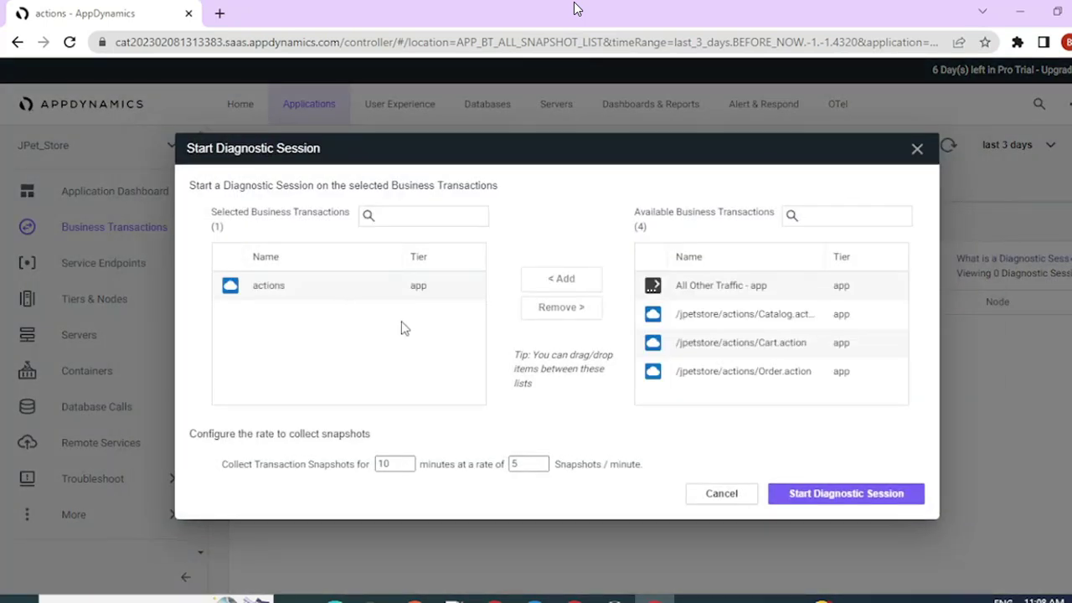
click(357, 295)
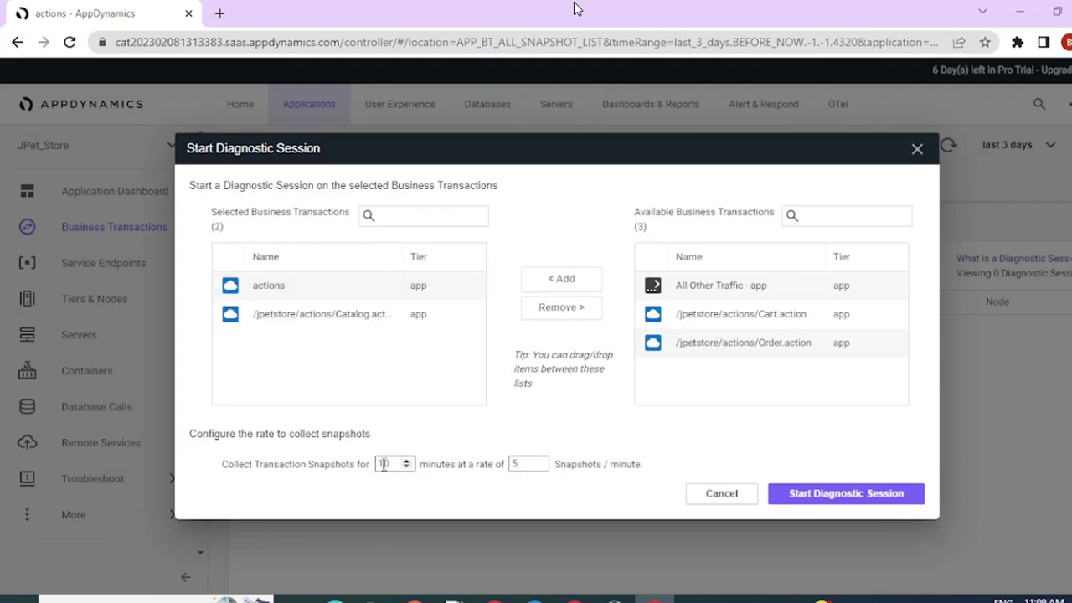
double_click(384, 463)
click(371, 492)
click(863, 502)
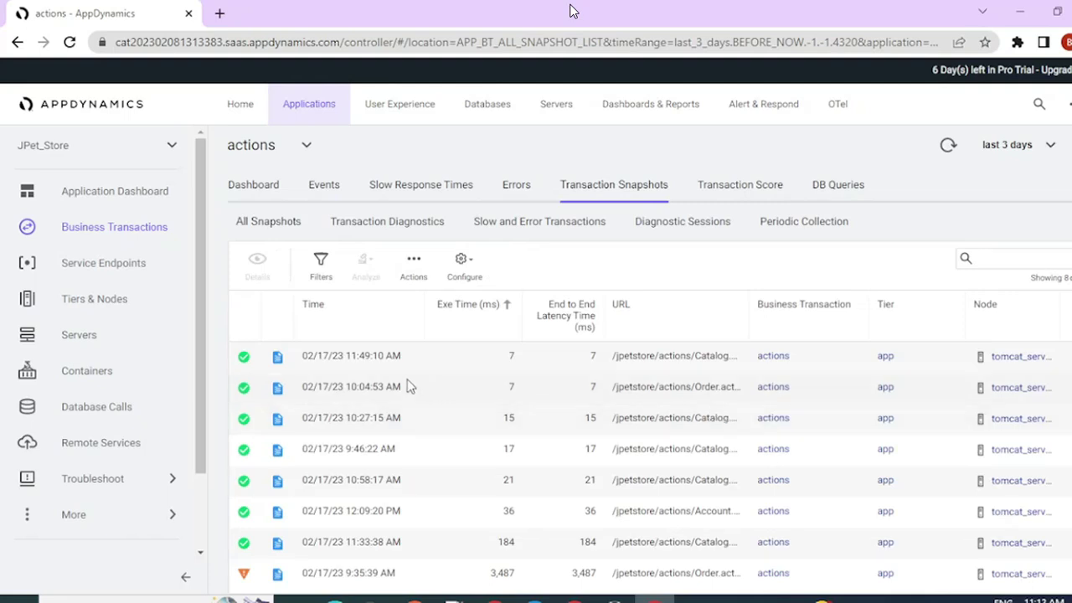
- Open the list of the application's business transactions
click(116, 233)
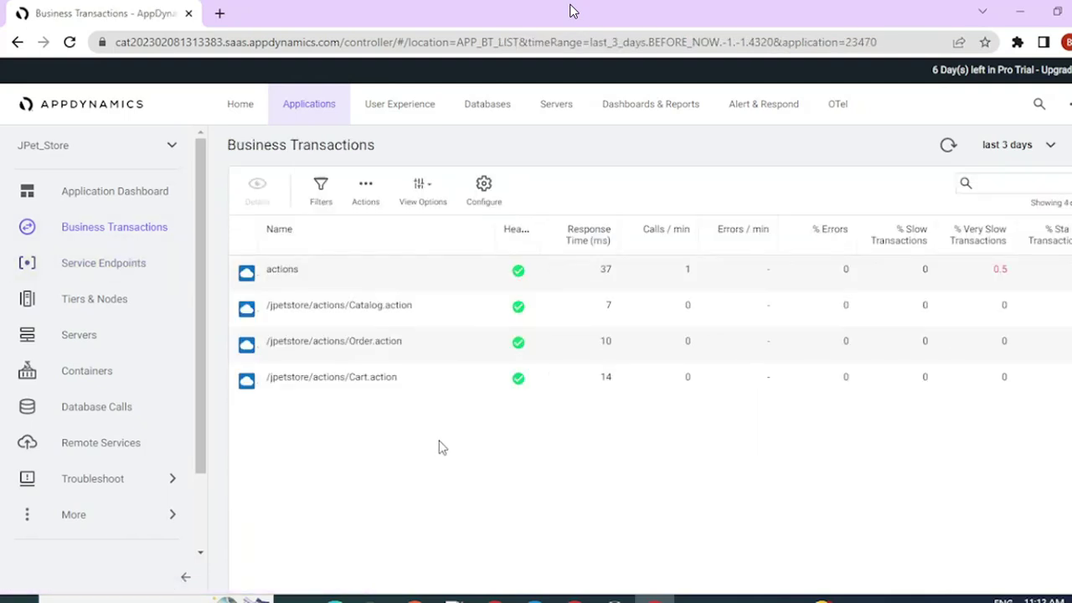